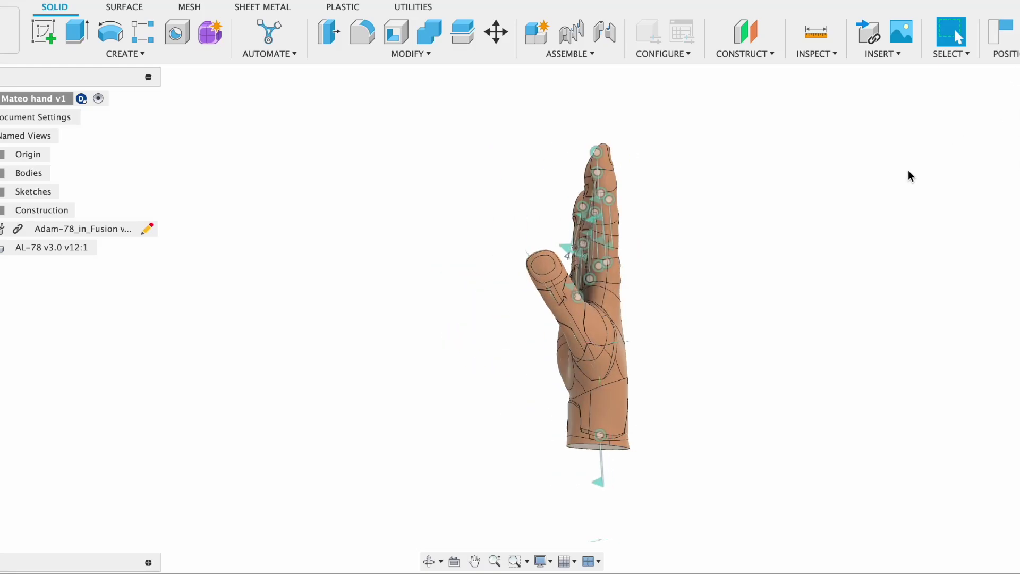
left_click(1009, 129)
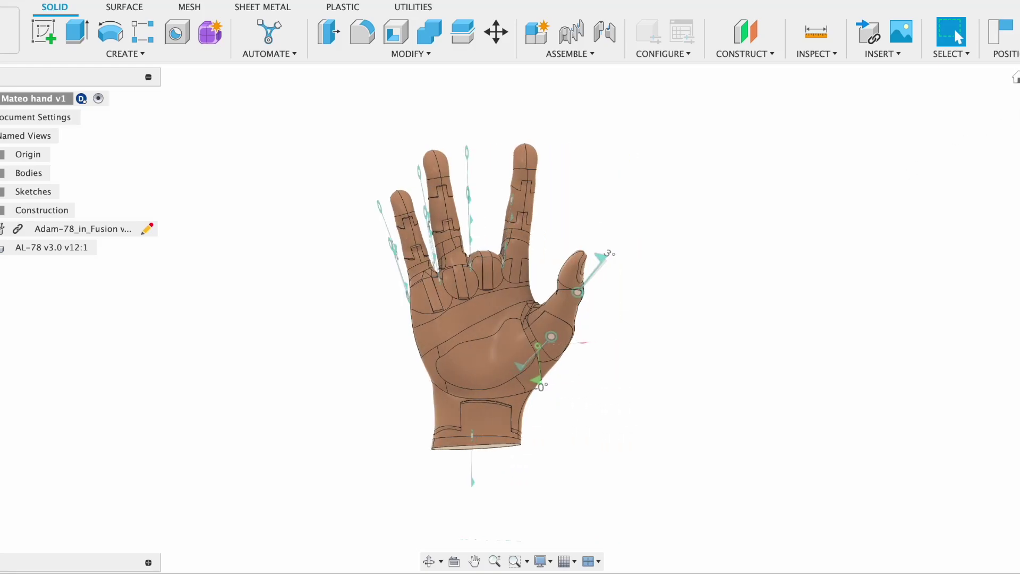
left_click(1009, 125)
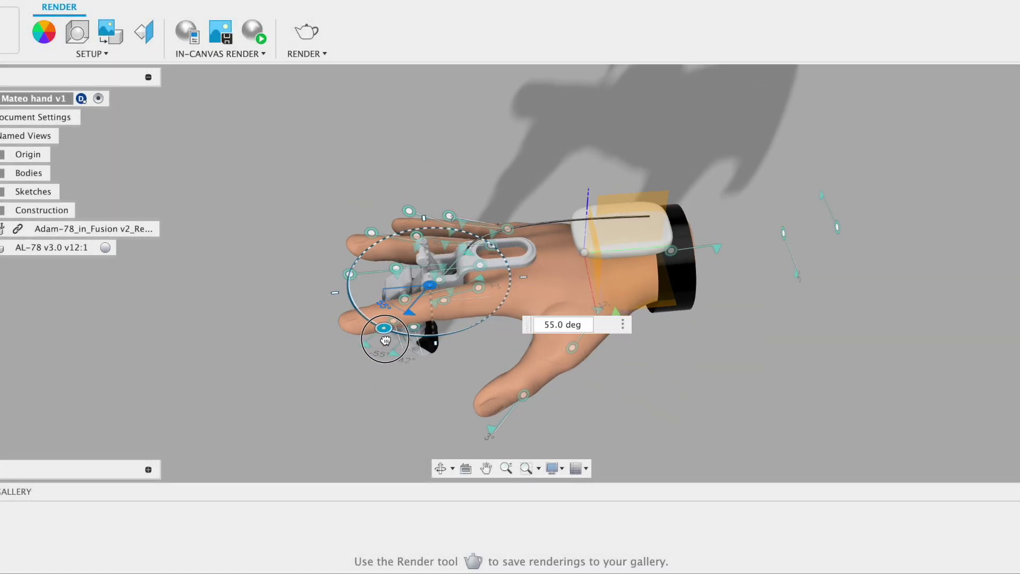
Test the curl of the prosthetic finger by swinging its joints, to 55 degrees in the rendered view and 30 degrees in the wireframe view.
left_click_drag(380, 342, 382, 341)
scroll(381, 341, "down", 5, "shift")
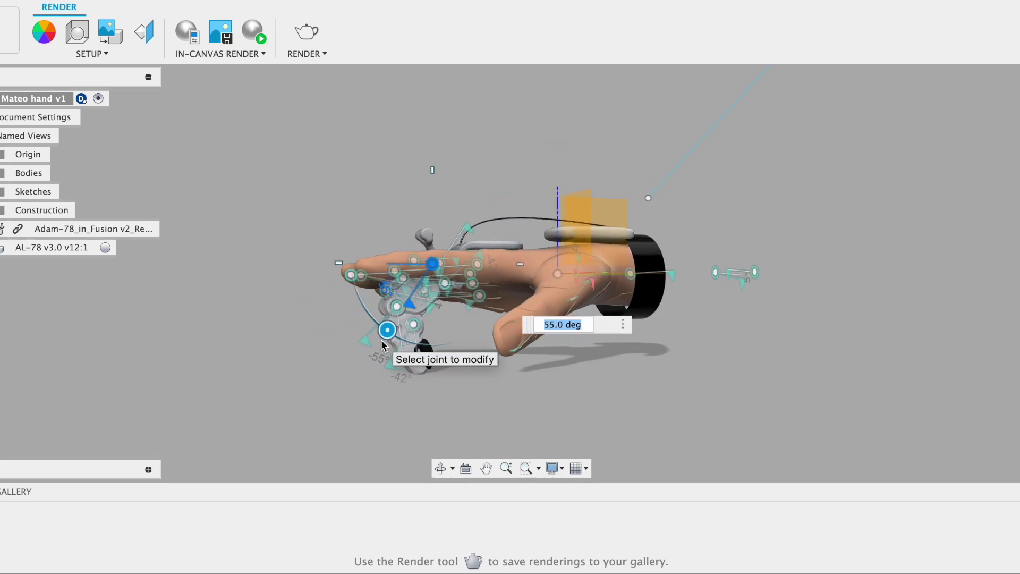
scroll(420, 282, "up", 5)
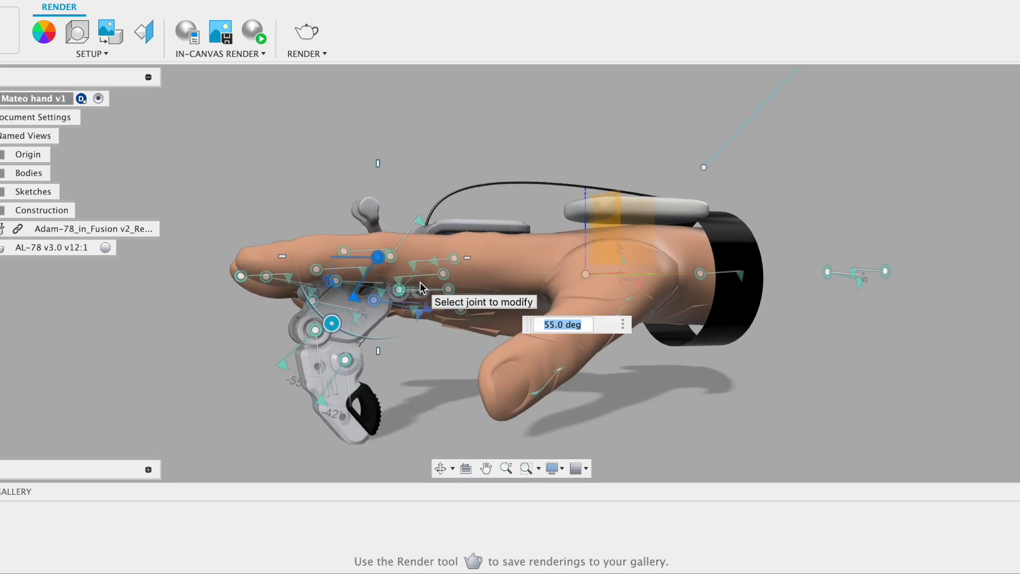
scroll(419, 281, "left", 2)
left_click_drag(341, 299, 349, 278)
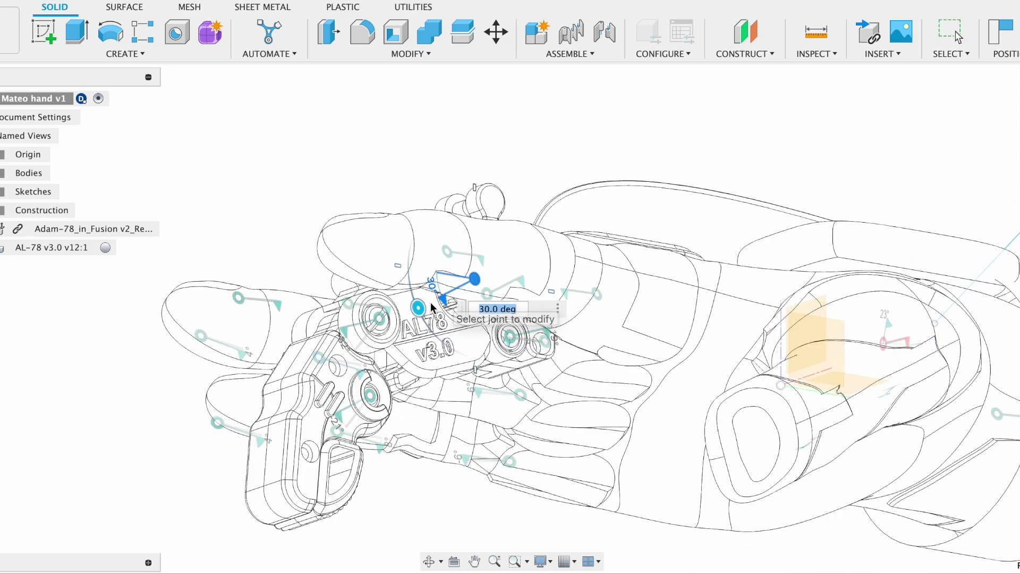
left_click_drag(420, 314, 459, 329)
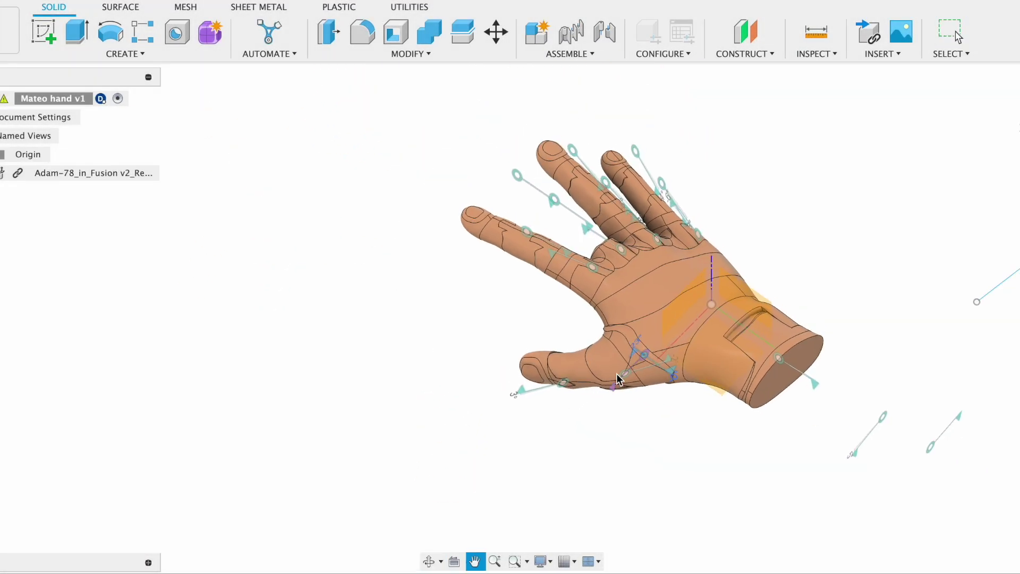
Insert the AL-78 v3.0 finger design into the current hand design.
left_click(955, 33)
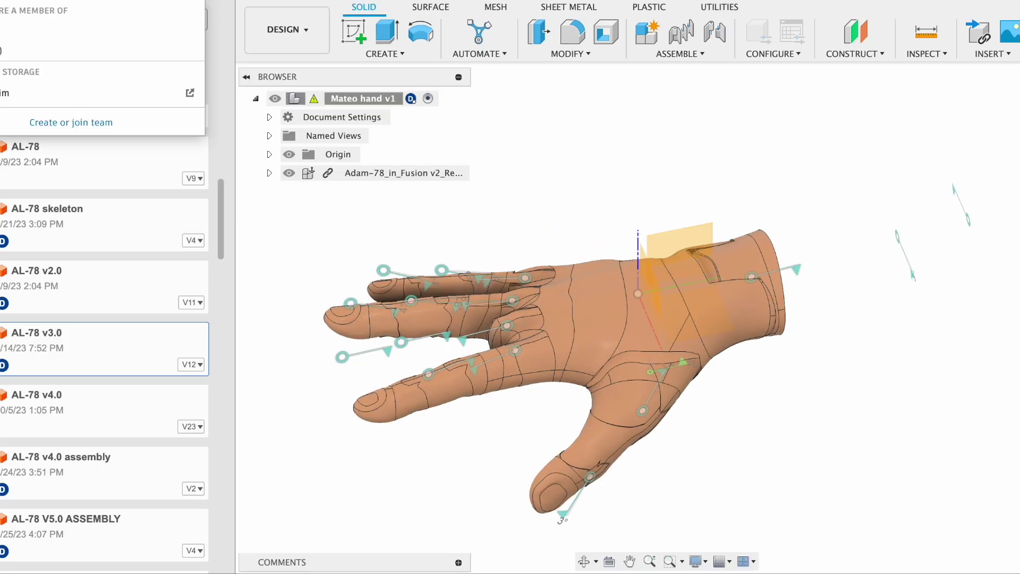
right_click(61, 339)
left_click(123, 364)
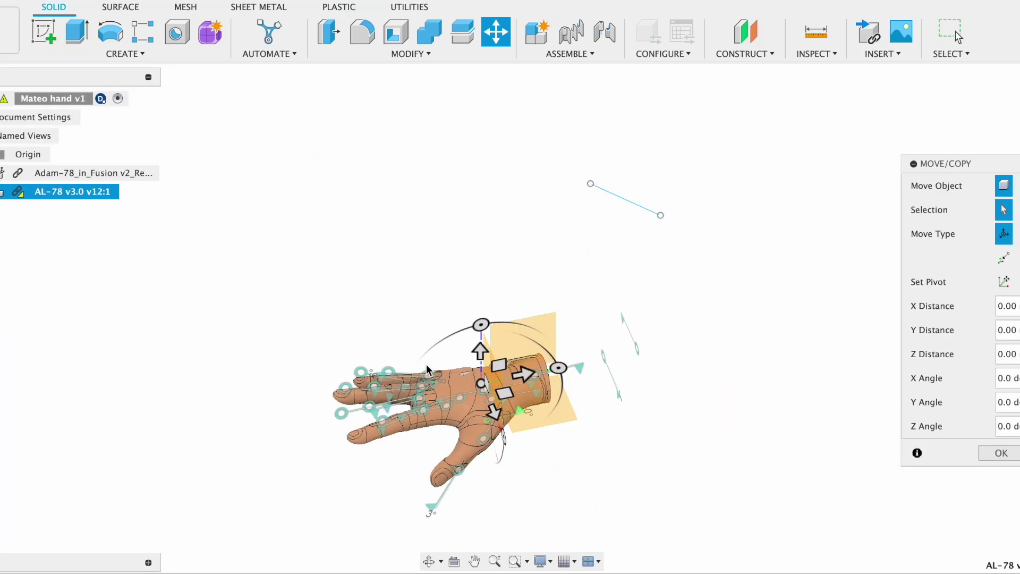
Move the AL-78 v3.0 component about -86.7 mm in Y and 2.3 mm in Z, towards the missing finger.
left_click_drag(480, 380, 360, 406)
middle_click_drag(360, 407, 367, 443, "shift")
scroll(366, 425, "up", 5)
middle_click_drag(486, 279, 370, 266, "shift")
left_click_drag(383, 246, 401, 252)
middle_click_drag(404, 255, 412, 340, "shift")
middle_click_drag(790, 199, 409, 258, "shift")
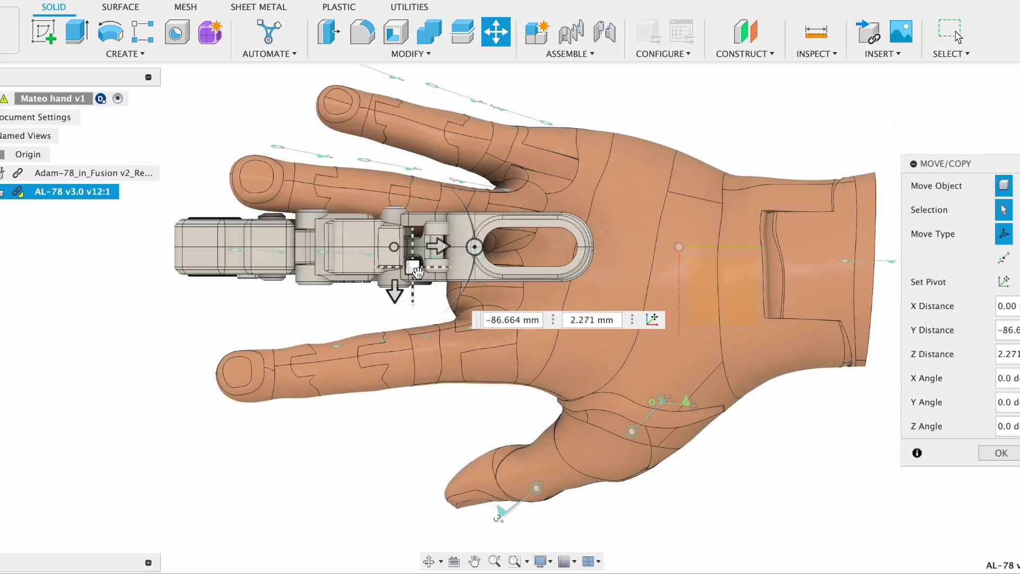
Shift the AL-78 v3.0 component about 9.7 mm in X and -2.4 mm in Y, fine-tune its fit at the missing finger, and finish the move.
left_click_drag(417, 273, 410, 307)
middle_click_drag(411, 308, 421, 170, "shift")
scroll(404, 315, "up", 5)
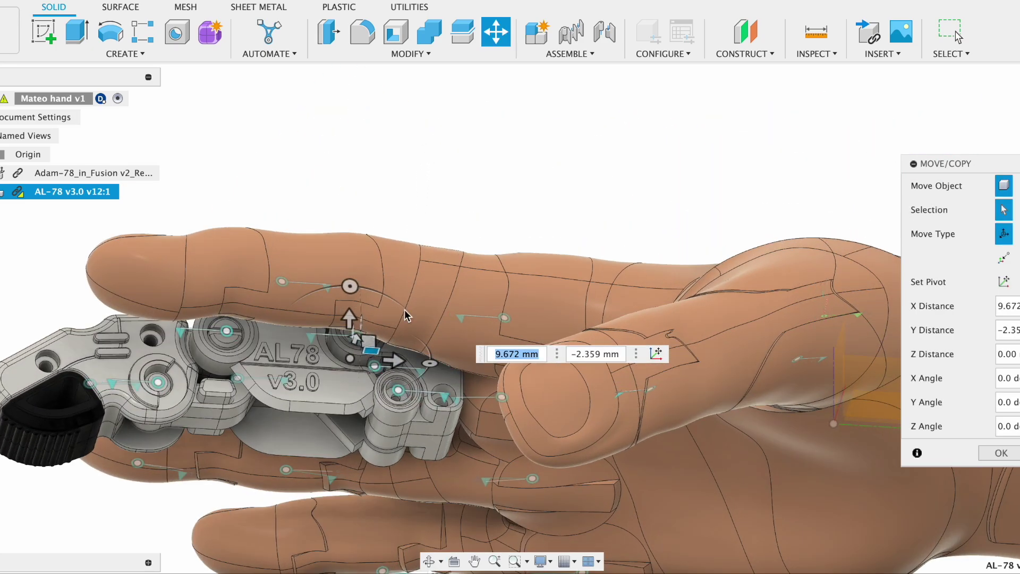
left_click_drag(368, 338, 360, 326)
middle_click_drag(452, 297, 532, 420, "shift")
scroll(434, 163, "up", 2)
left_click_drag(419, 186, 417, 194)
scroll(849, 371, "down", 3)
middle_click_drag(849, 380, 801, 239, "shift")
left_click(1000, 453)
Break the link of the AL-78 v3.0 component to its source design, including its subcomponents.
scroll(584, 326, "down", 3)
middle_click_drag(576, 333, 550, 321, "shift")
scroll(526, 297, "up", 2)
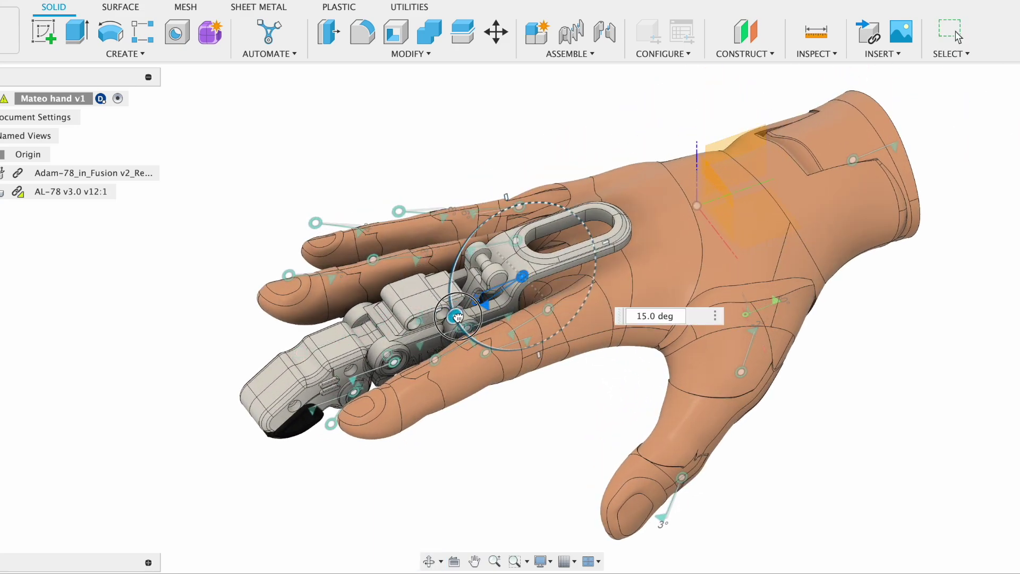
right_click(43, 191)
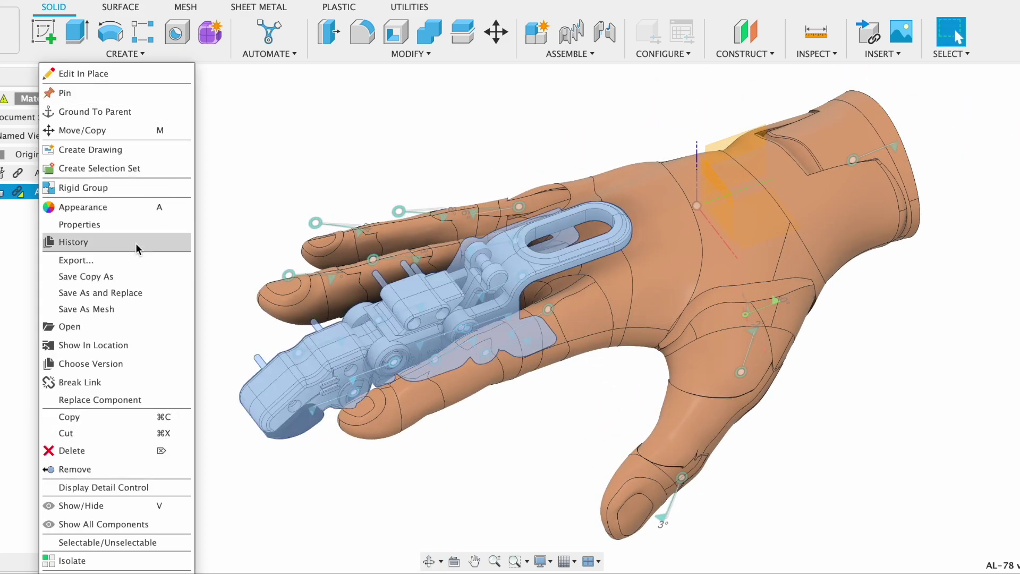
left_click(119, 381)
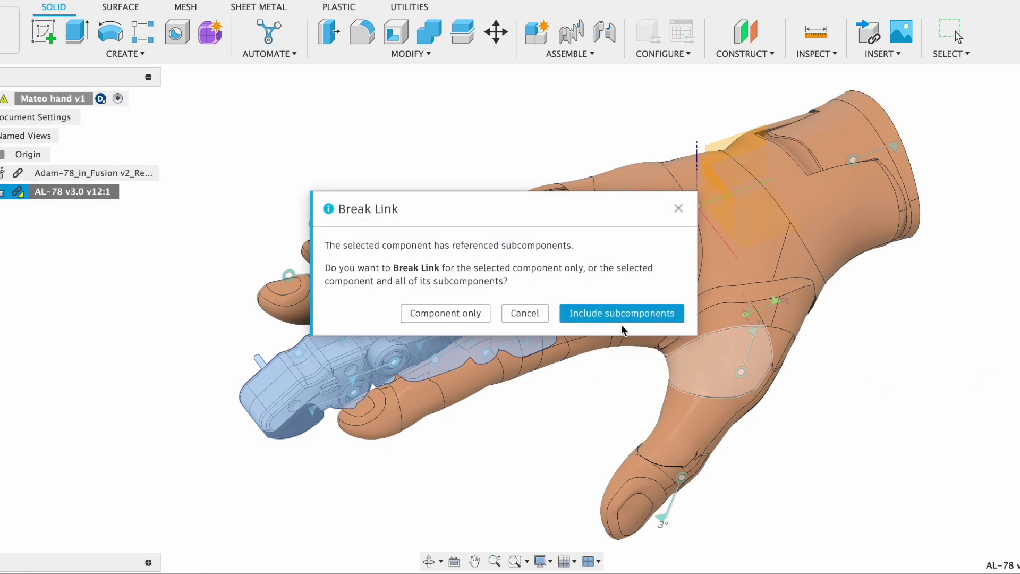
left_click(571, 314)
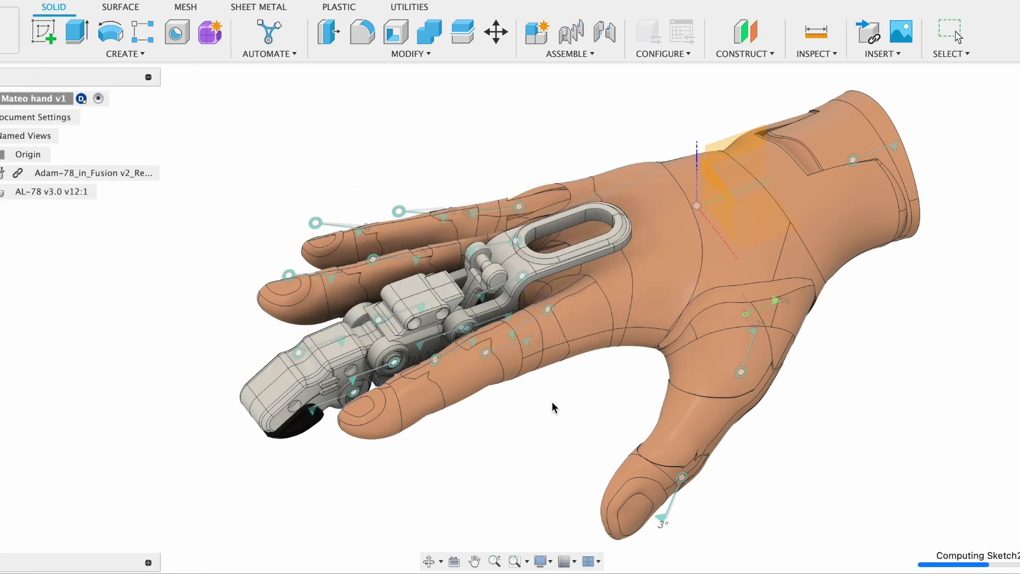
Swing the prosthetic finger's base joint to 65 degrees to try out a fully curled pose.
scroll(466, 325, "up", 5)
double_click(599, 335)
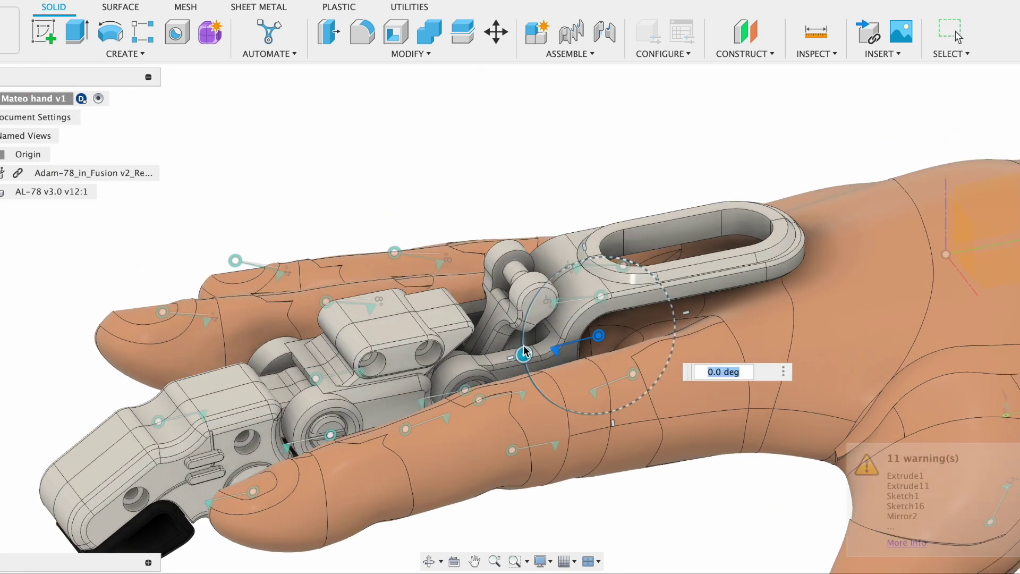
left_click_drag(524, 353, 539, 389)
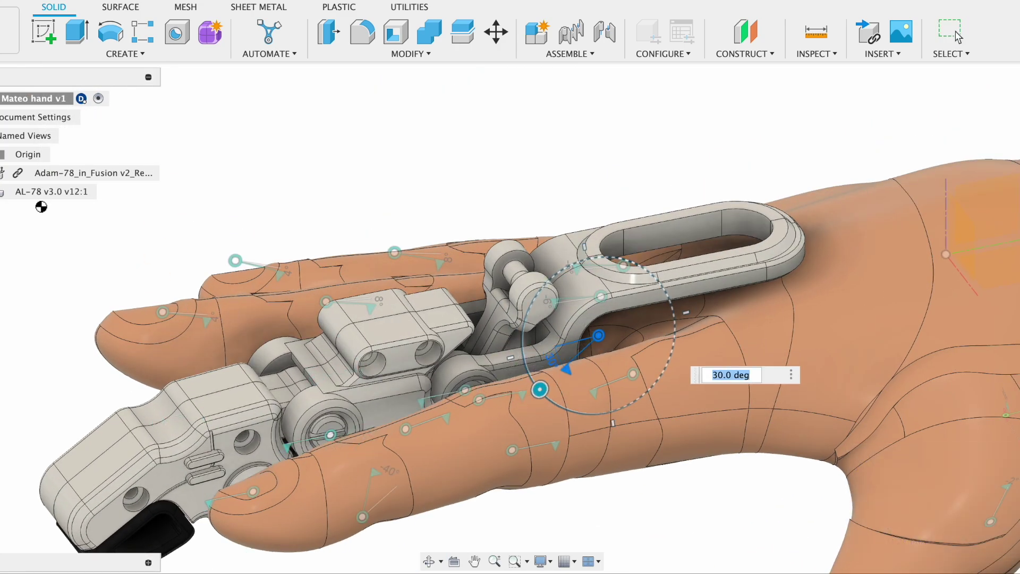
left_click(954, 27)
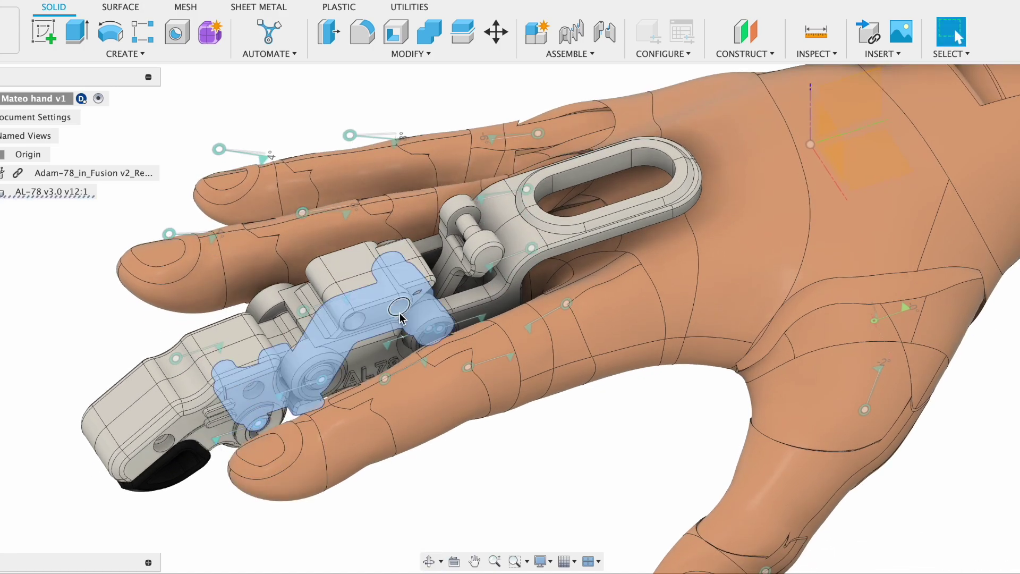
left_click(479, 321)
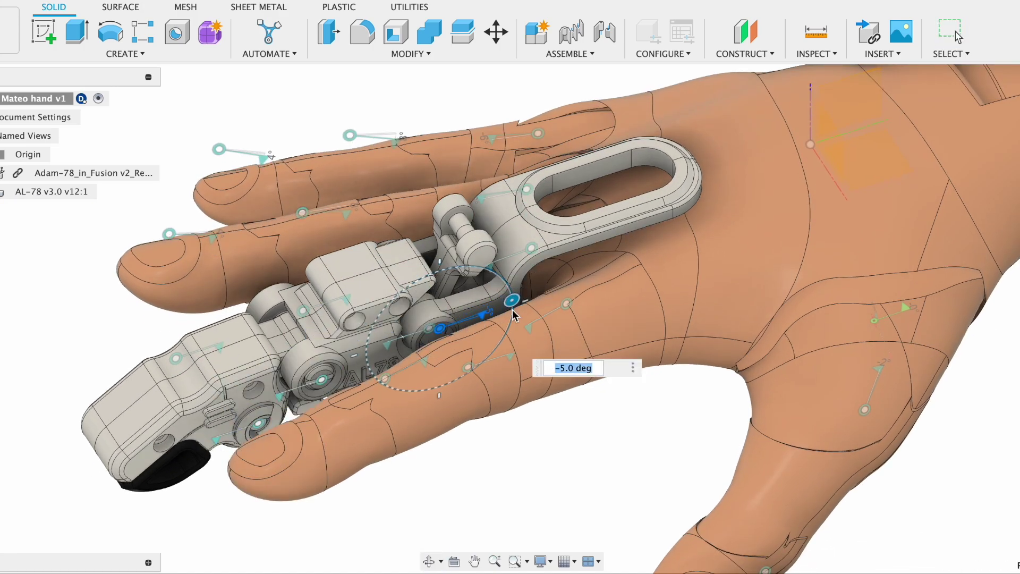
left_click_drag(373, 361, 386, 406)
scroll(375, 383, "down", 3)
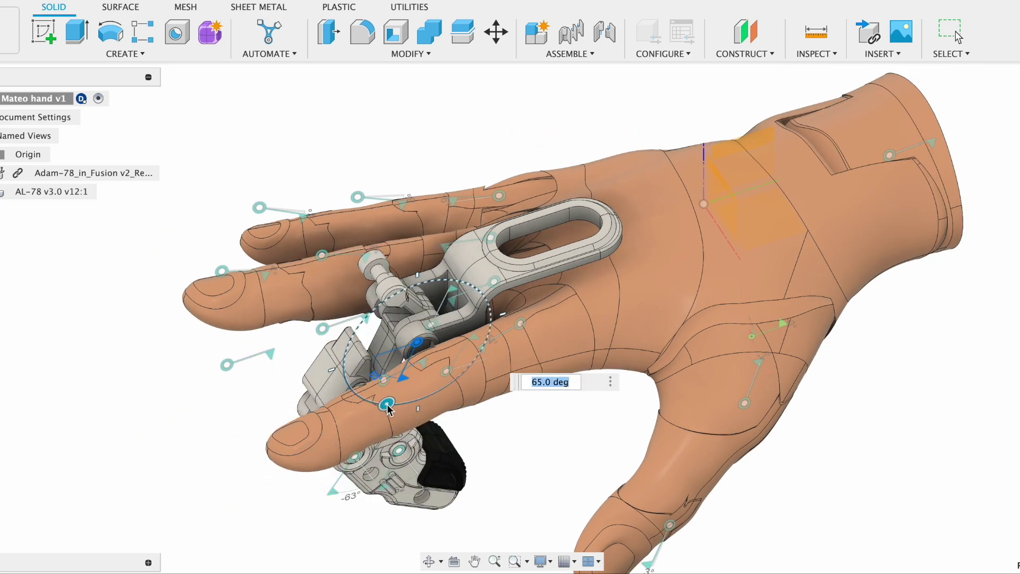
Straighten the prosthetic finger by swinging its joint to 10 degrees.
middle_click_drag(386, 406, 366, 375)
middle_click_drag(367, 375, 353, 321, "shift")
scroll(352, 321, "up", 1)
middle_click_drag(611, 390, 606, 370, "shift")
scroll(605, 370, "down", 3)
left_click_drag(434, 388, 406, 328)
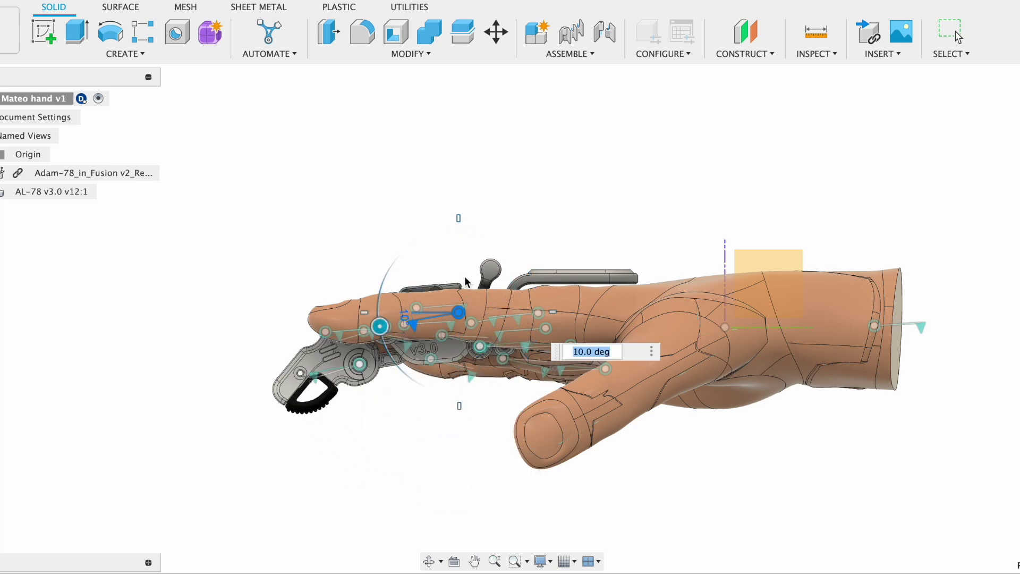
Capture the current position of the moved finger components.
middle_click_drag(464, 276, 680, 392, "shift")
scroll(910, 271, "down", 3)
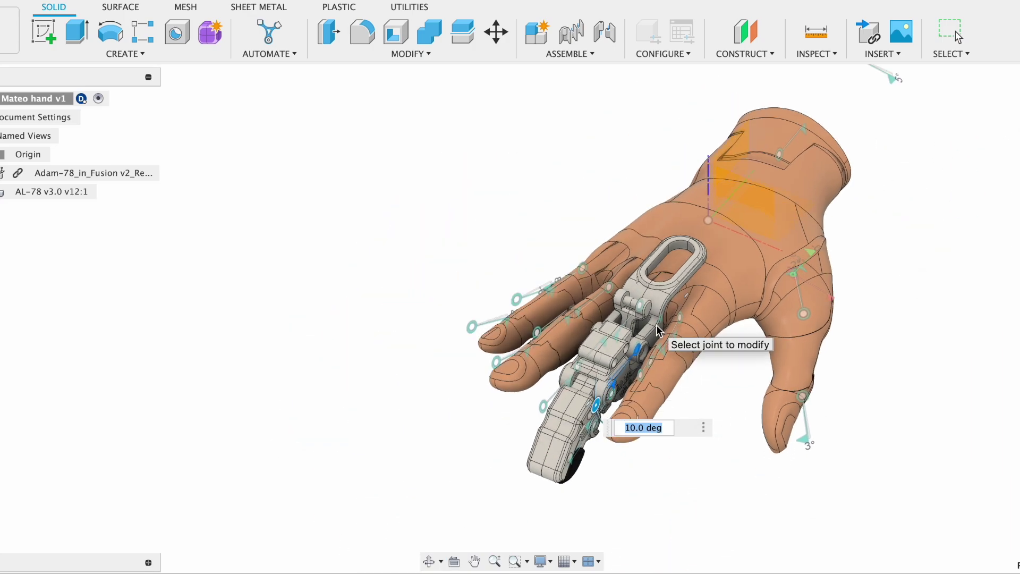
middle_click_drag(754, 314, 678, 321, "shift")
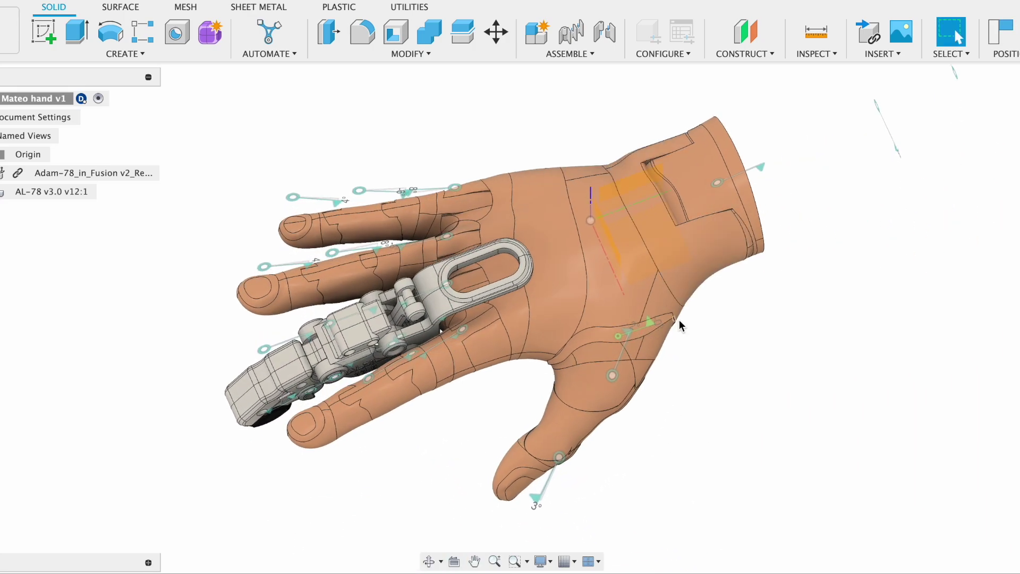
scroll(678, 321, "up", 2)
middle_click_drag(948, 219, 884, 329, "shift")
mouse_move(47, 40)
middle_mouse_down("shift")
mouse_move(836, 273)
mouse_move(250, 28)
middle_mouse_up("shift")
left_click(775, 34)
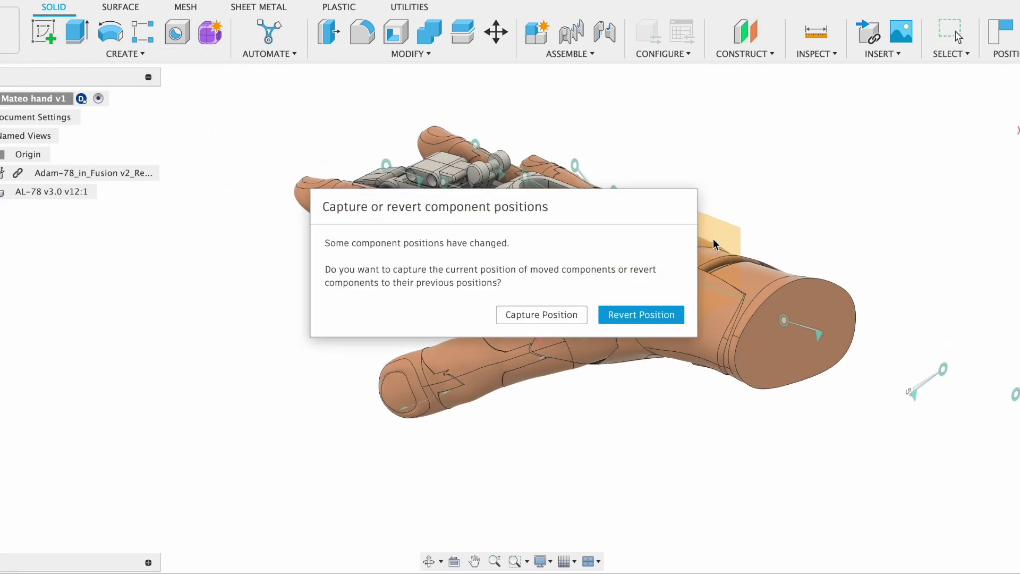
left_click(561, 315)
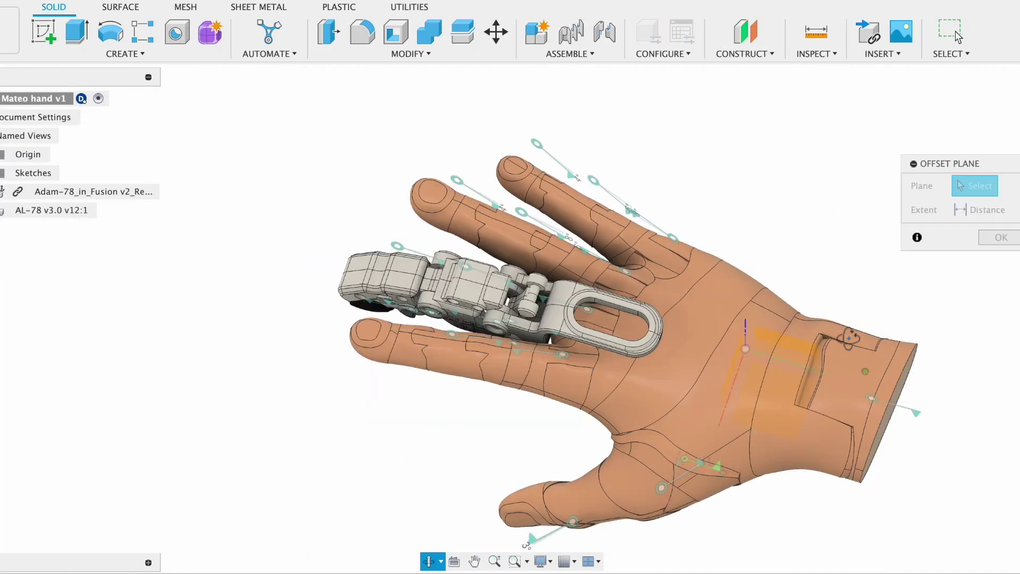
Offset a construction plane from the origin plane across the hand to the end of the wrist, and enlarge it to span the wrist.
left_click(754, 324)
middle_click_drag(755, 324, 837, 377, "shift")
left_click_drag(861, 354, 1011, 370)
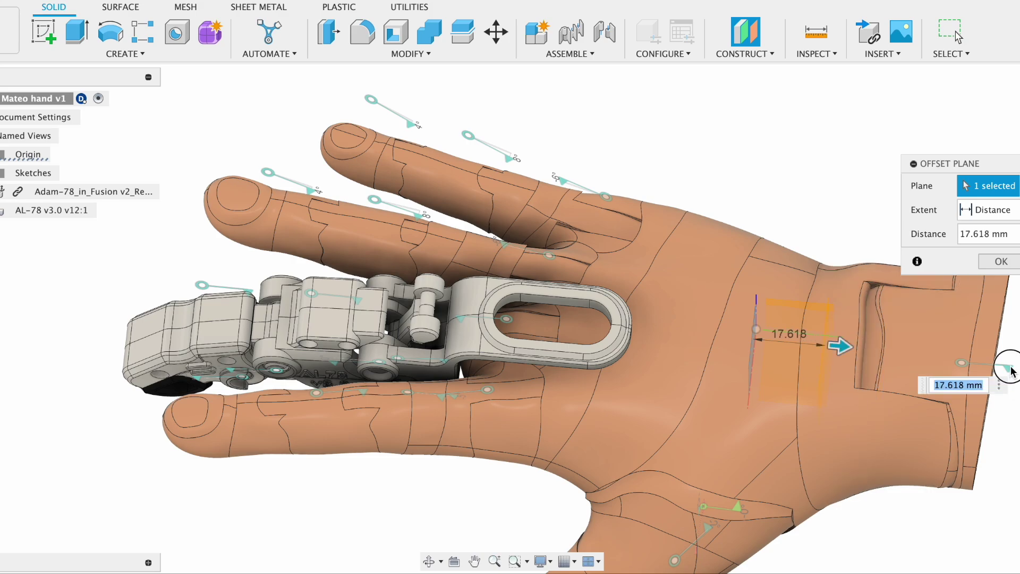
middle_click_drag(950, 367, 855, 349, "shift")
middle_click_drag(1014, 372, 773, 282, "shift")
key("Return")
left_click_drag(868, 299, 676, 211)
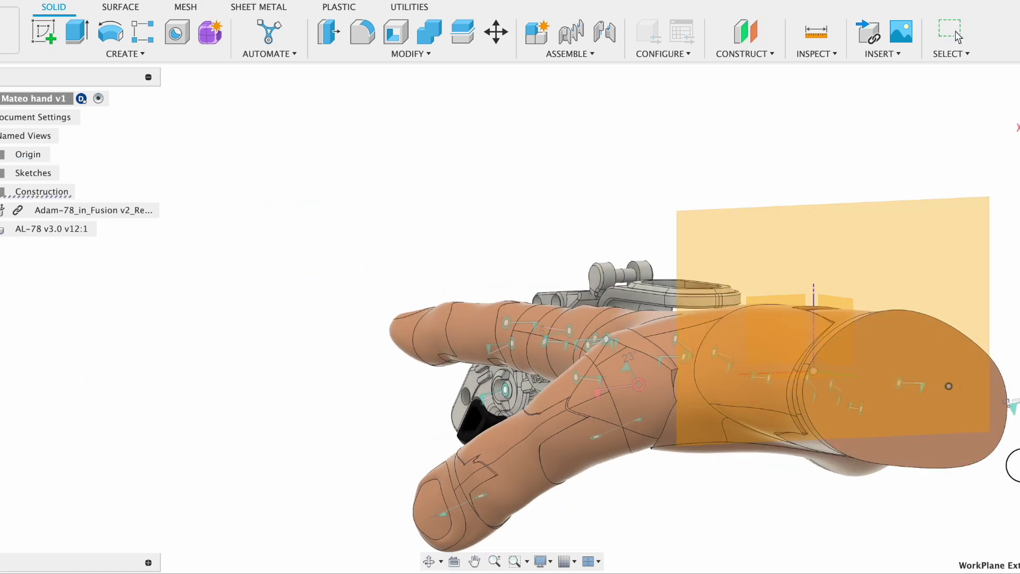
middle_click_drag(1001, 468, 693, 194, "shift")
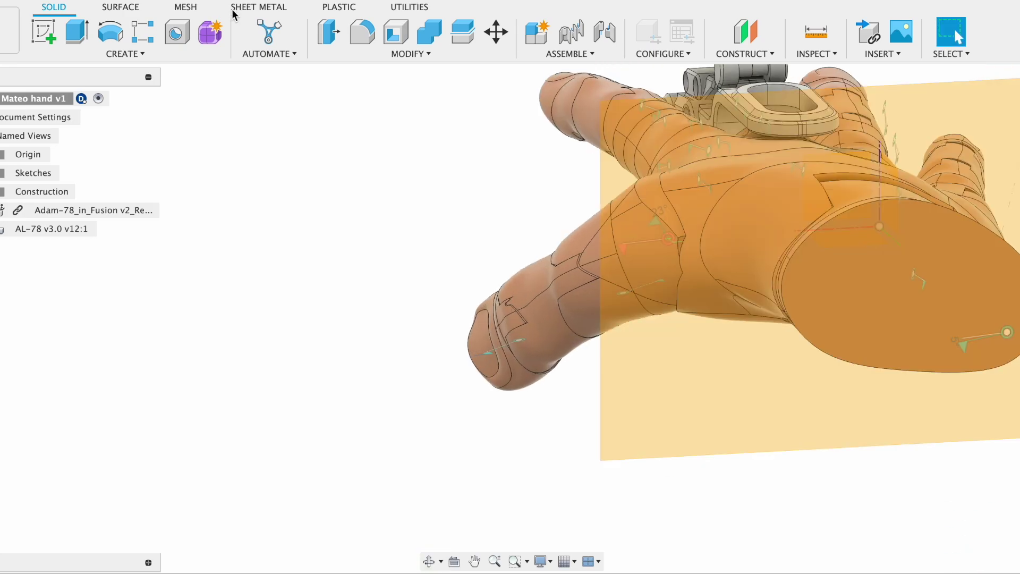
Create a T-spline form cylinder at the wrist end, 66.479 mm in diameter and 33.24 mm high with 8 diameter faces.
left_click(210, 32)
left_click(141, 32)
middle_click_drag(619, 127, 293, 165)
left_click(713, 276)
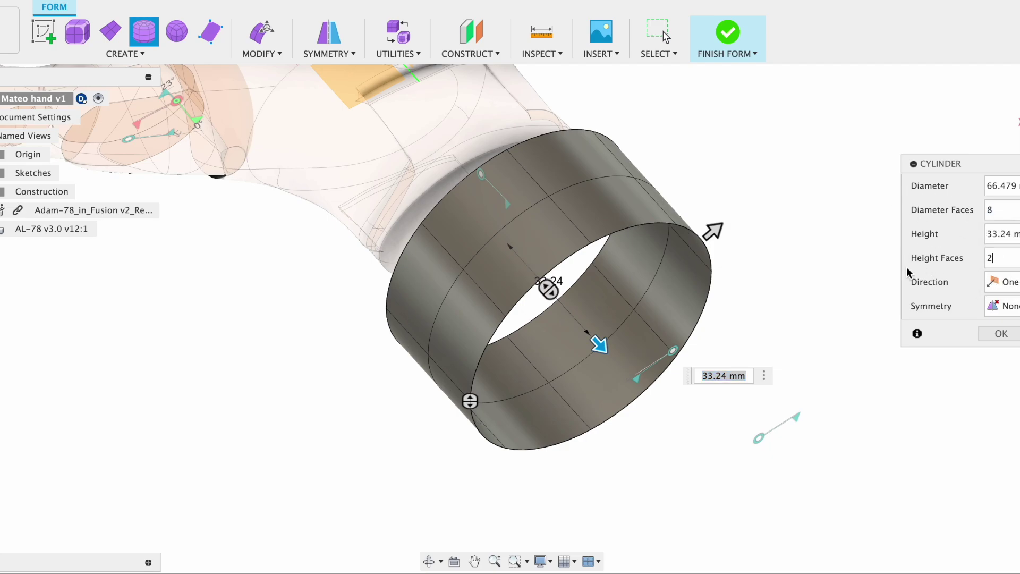
left_click(1003, 334)
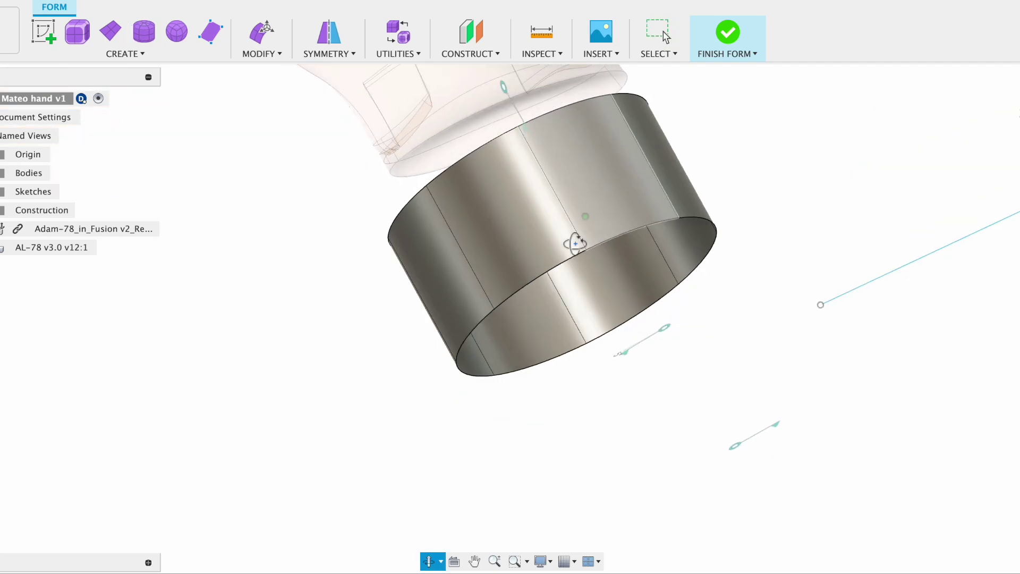
Scale the cylinder's length by about 0.64 and slide it up over the wrist.
left_click(261, 31)
double_click(542, 295)
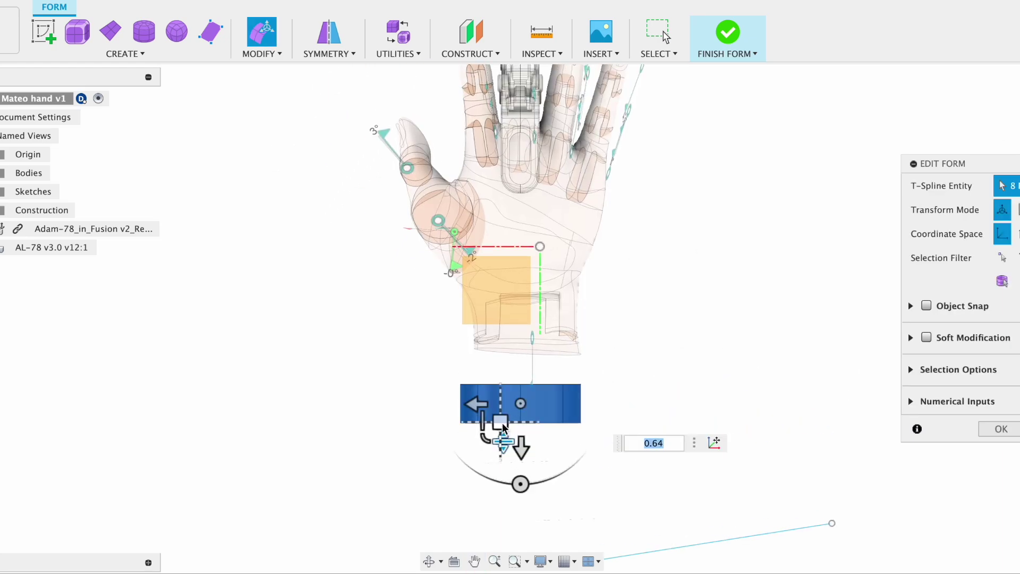
left_click_drag(504, 428, 498, 340)
middle_click_drag(497, 340, 517, 239, "shift")
middle_click_drag(528, 372, 518, 304, "shift")
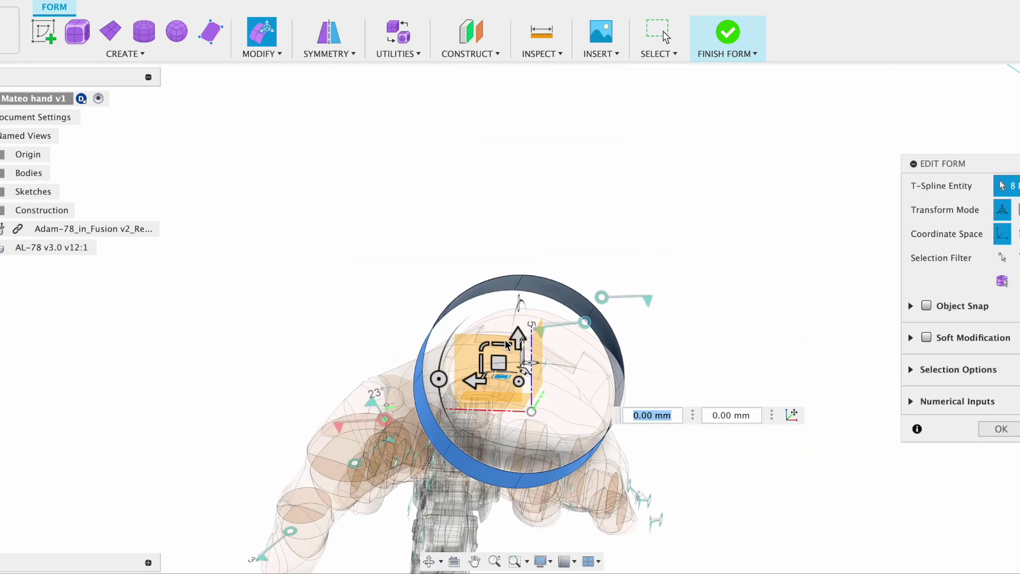
Flatten the cylinder into an oval and shift it about -3.5 mm and -2.3 mm to centre it around the wrist.
left_click_drag(506, 344, 505, 347)
middle_click_drag(509, 321, 517, 338, "shift")
left_click_drag(502, 366, 513, 373)
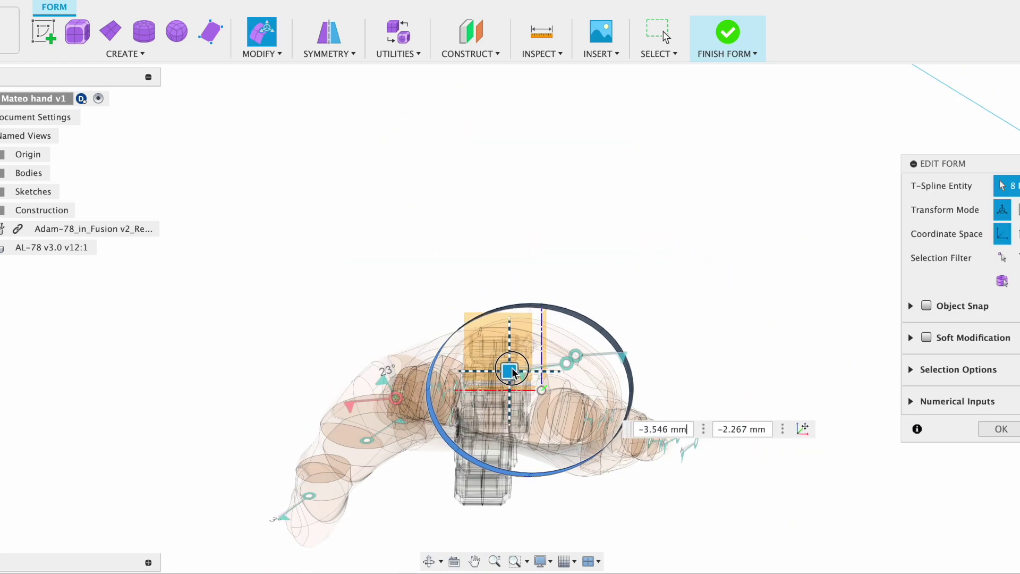
left_click(1011, 433)
Move the whole wristband form about 1.5 mm sideways and 4.2 mm along the arm, away from the fingers.
middle_click_drag(741, 330, 727, 379, "shift")
mouse_move(728, 379)
middle_mouse_down()
mouse_move(724, 367)
mouse_move(728, 381)
middle_mouse_up()
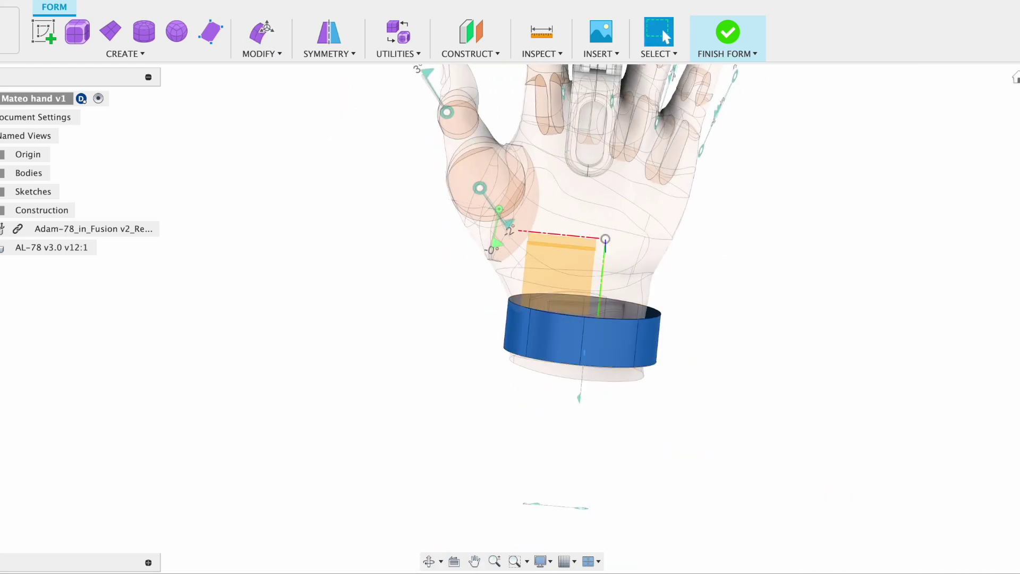
left_click(1017, 81)
middle_click_drag(770, 255, 770, 343)
scroll(770, 343, "up", 1)
left_click(268, 36)
left_click_drag(553, 448, 554, 457)
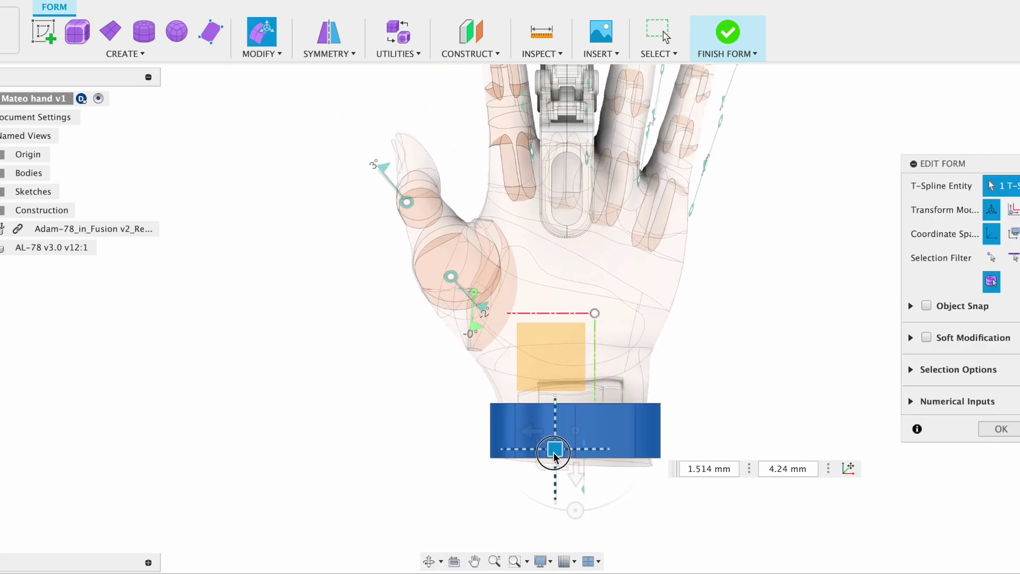
left_click(1001, 429)
middle_click_drag(1001, 429, 869, 292, "shift")
left_click(828, 364)
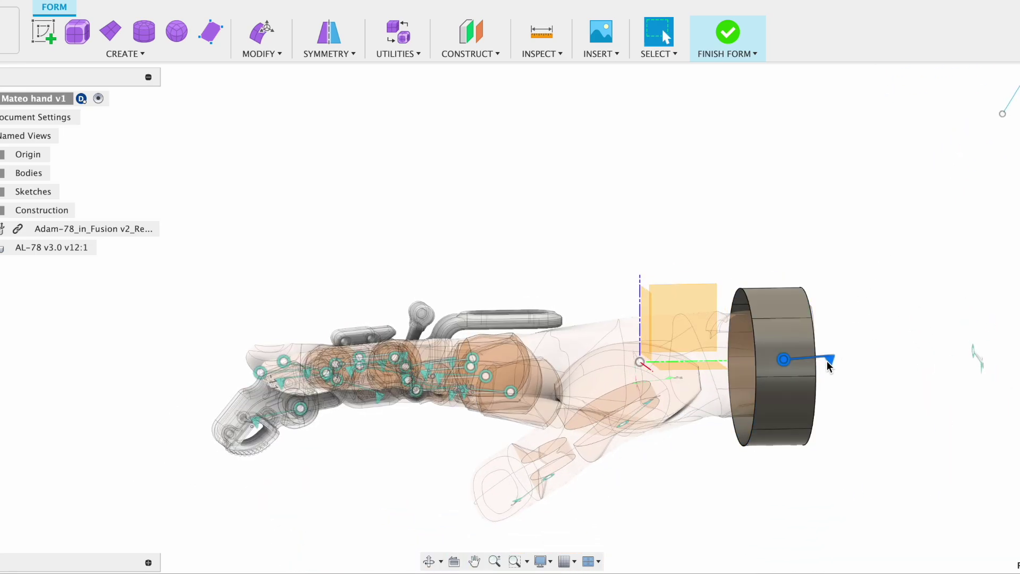
Finish the wristband form and, in a new form, create a 10 mm high T-spline box about 38.753 by 55.511 mm at the wrist.
left_click(728, 33)
middle_click_drag(781, 180, 153, 2, "shift")
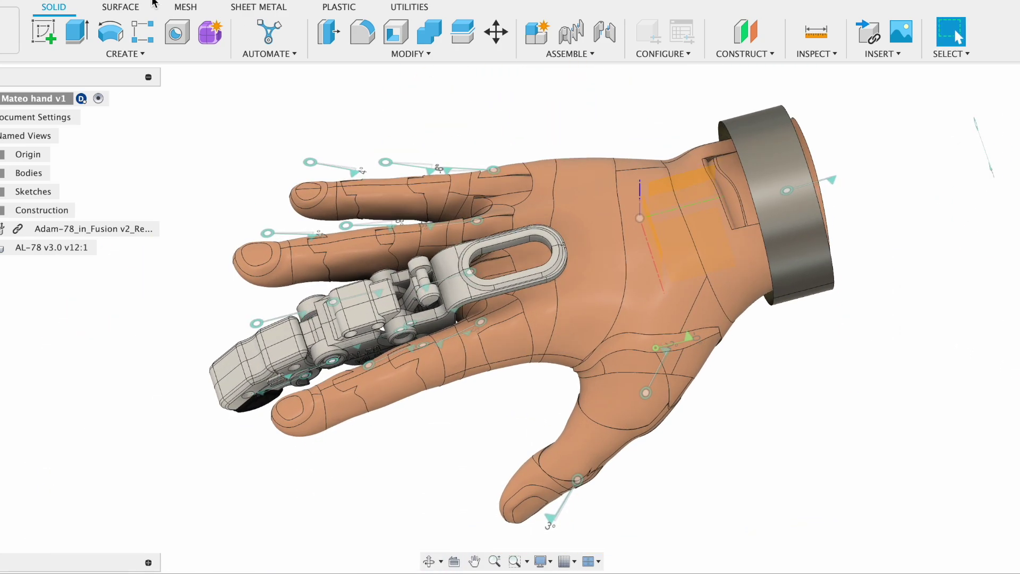
left_click(213, 31)
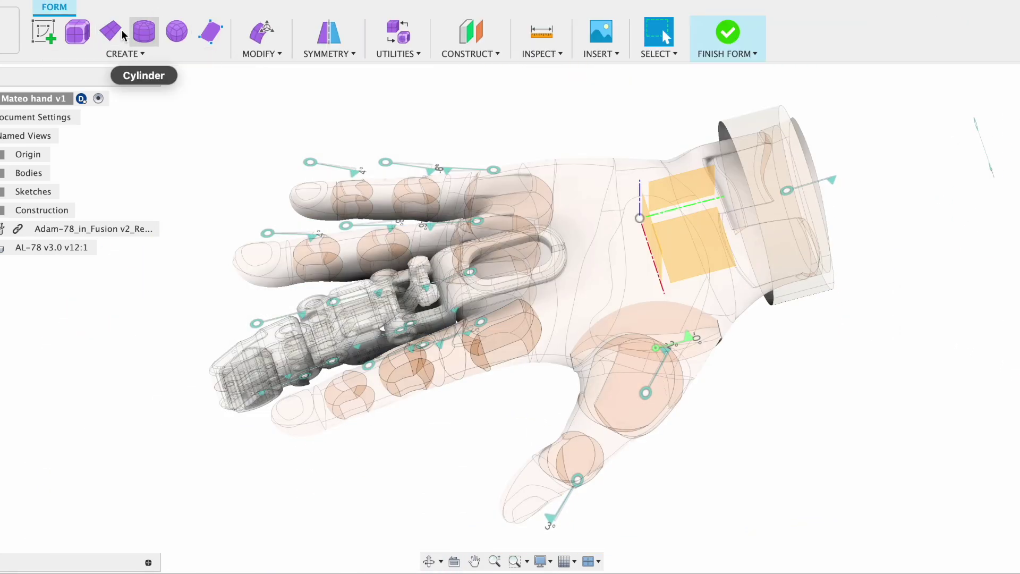
left_click(78, 32)
left_click(683, 246)
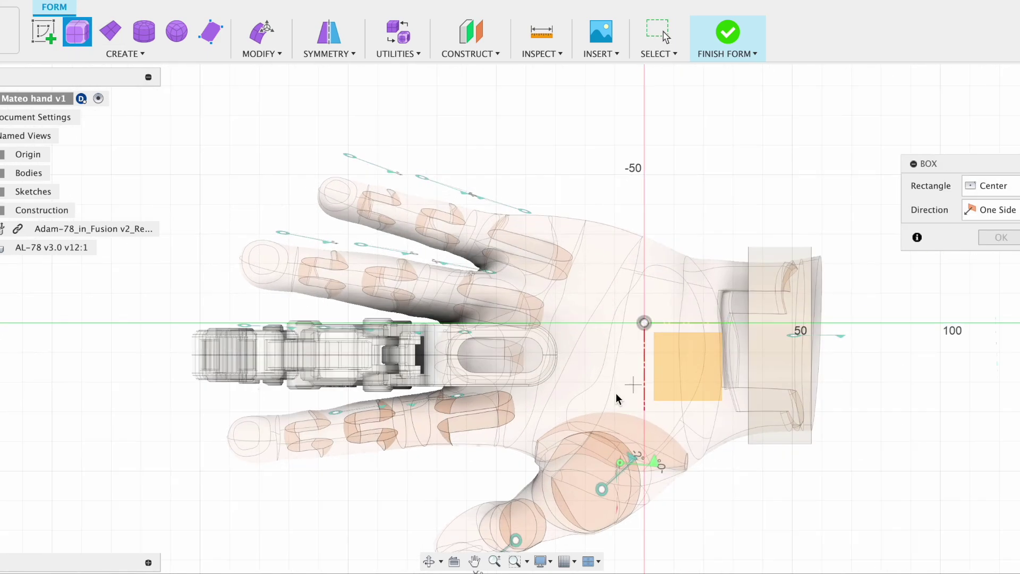
left_click(737, 306)
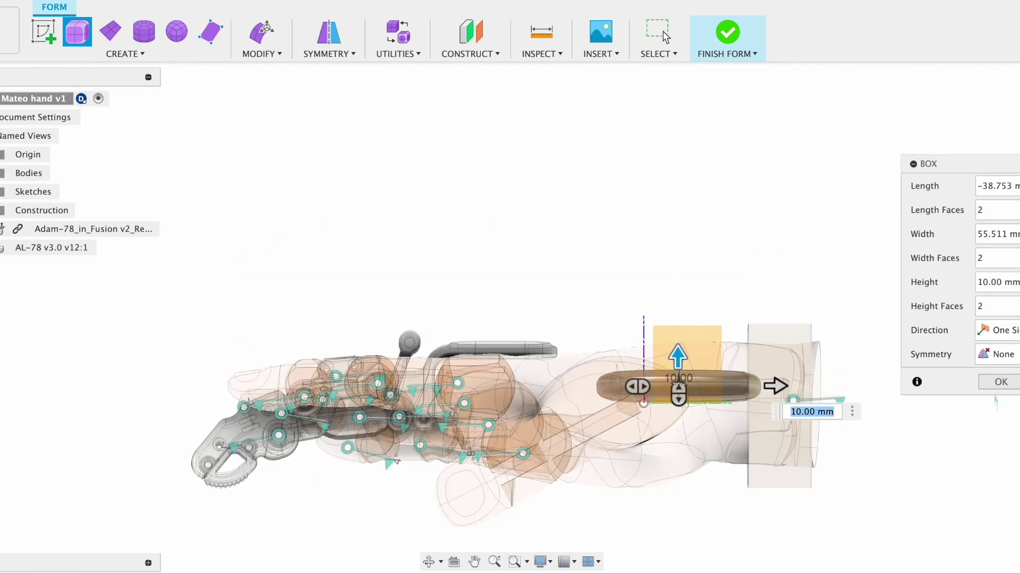
left_click(1000, 381)
Raise the whole box form so it sits above the back of the wrist.
left_click(262, 33)
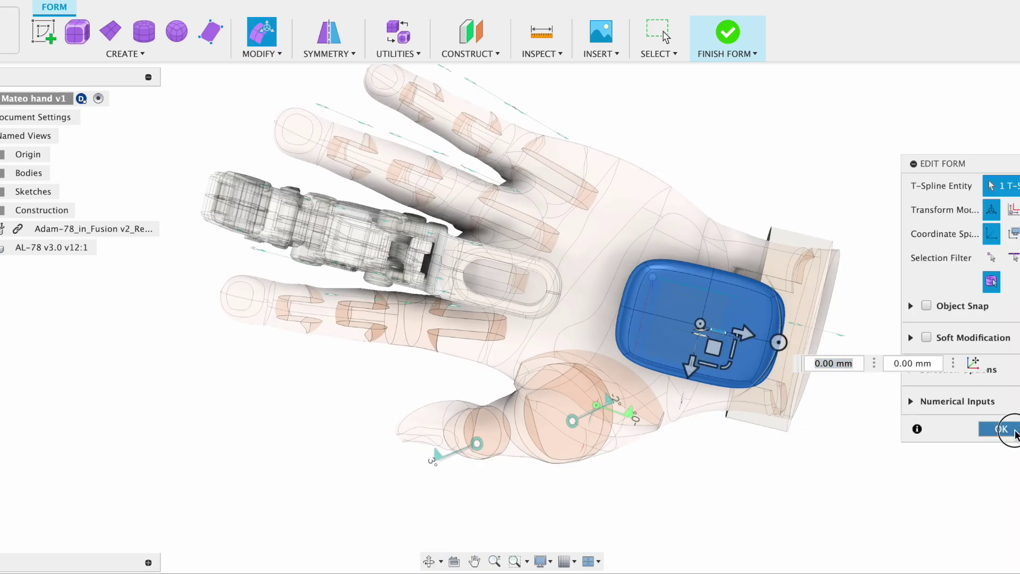
left_click(1001, 429)
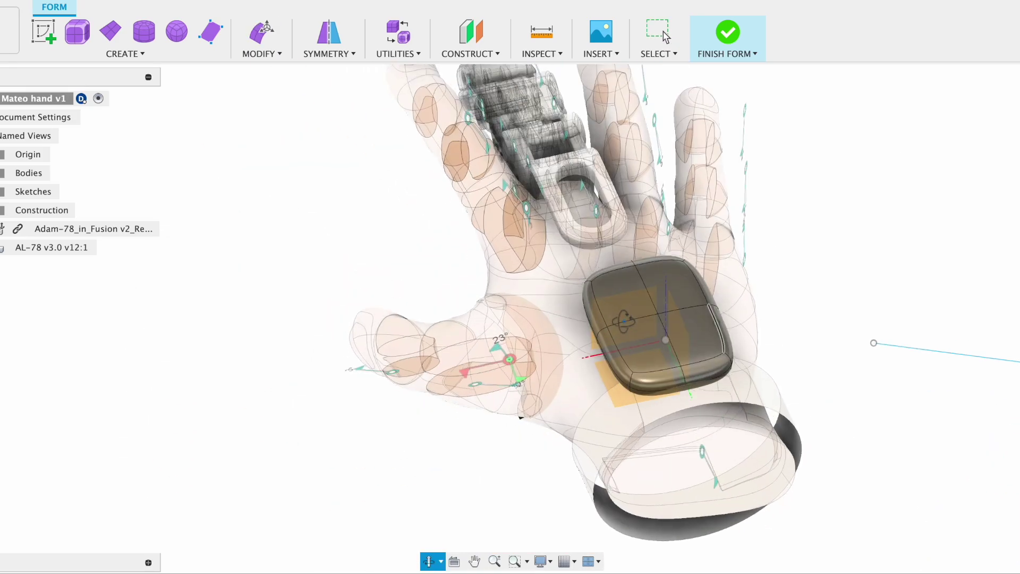
middle_click_drag(624, 321, 718, 196, "shift")
left_click(123, 53)
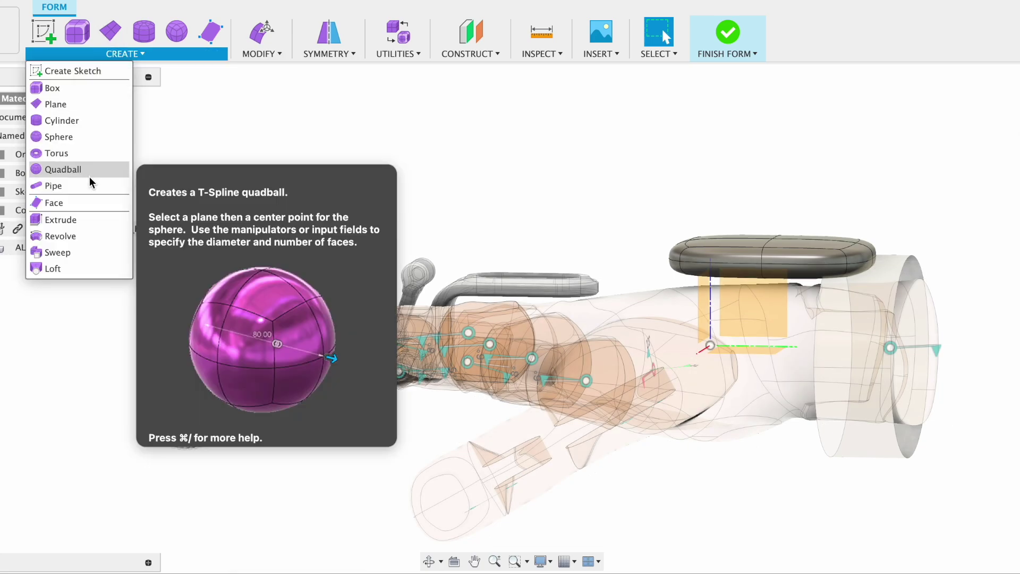
left_click(50, 183)
key("Escape")
Sketch a fit-point spline on the vertical side plane, arching from the prosthetic finger's base up to the top of the wrist box.
left_click(44, 32)
left_click(754, 304)
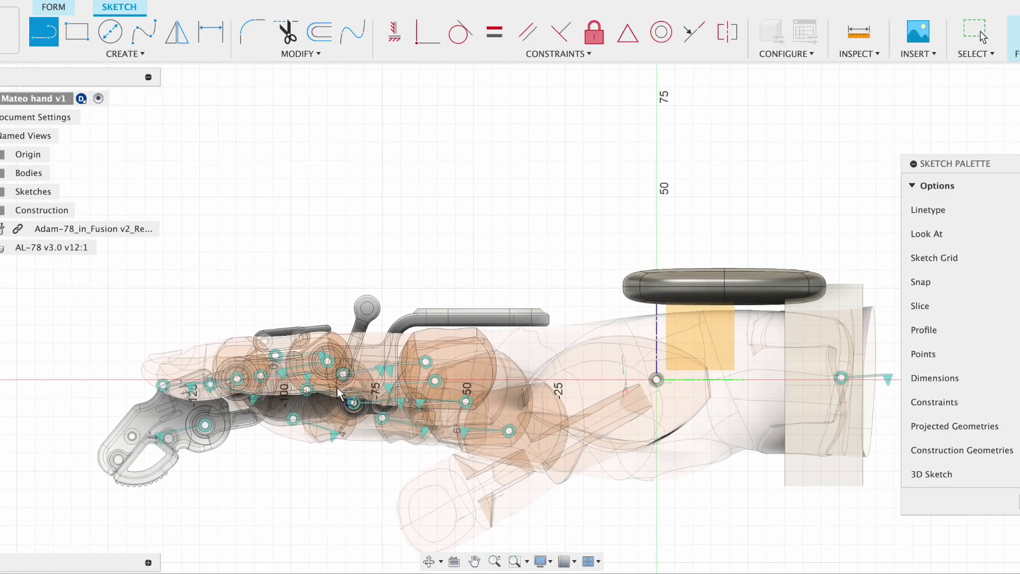
scroll(338, 394, "up", 5)
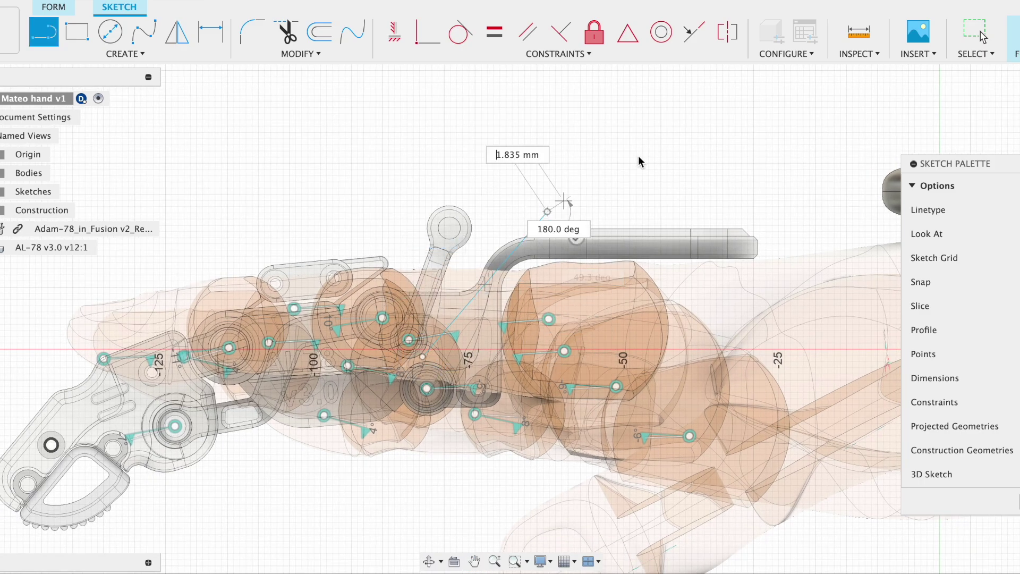
middle_click_drag(738, 193, 617, 239)
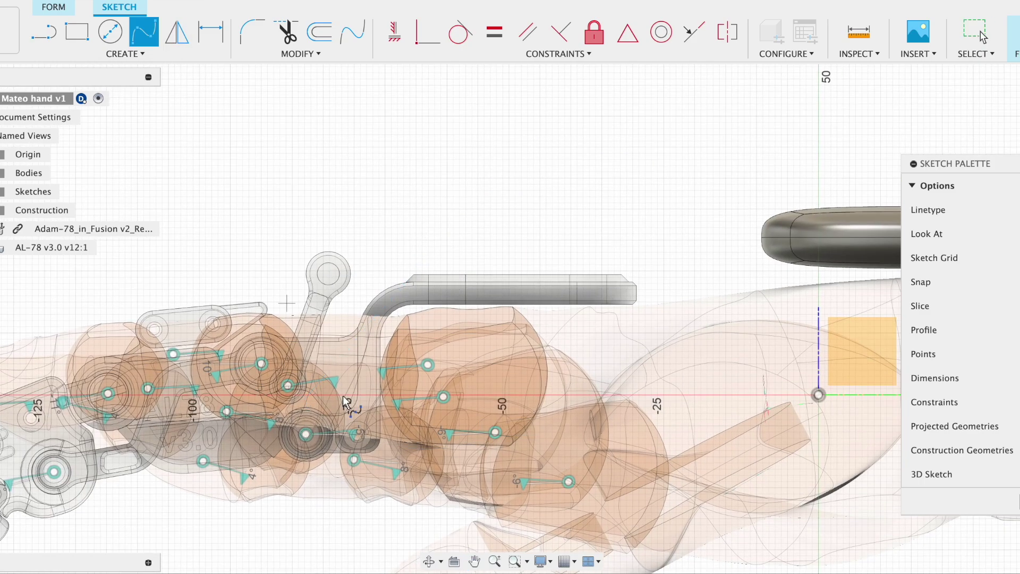
middle_click_drag(542, 194, 220, 333)
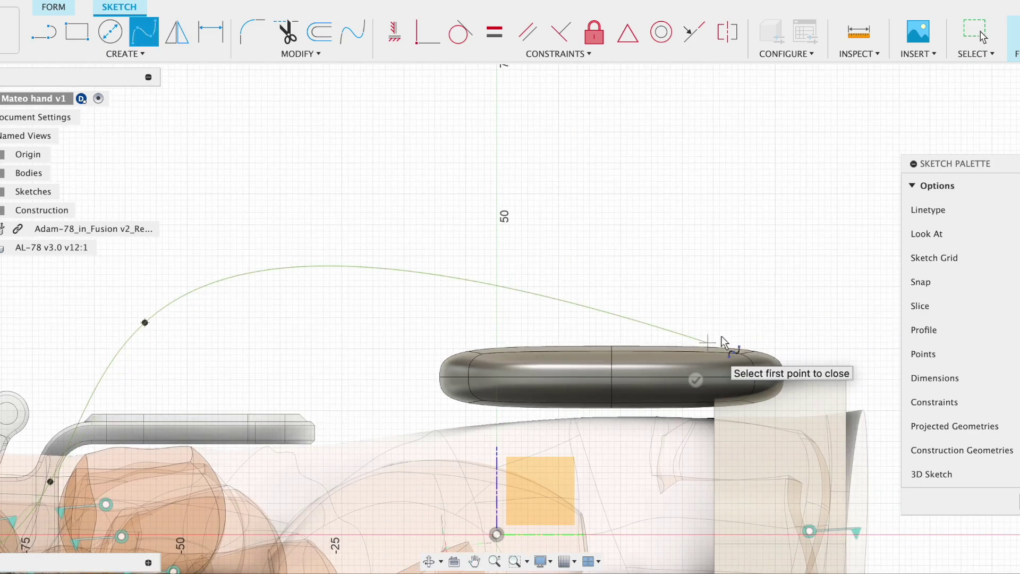
left_click(688, 383)
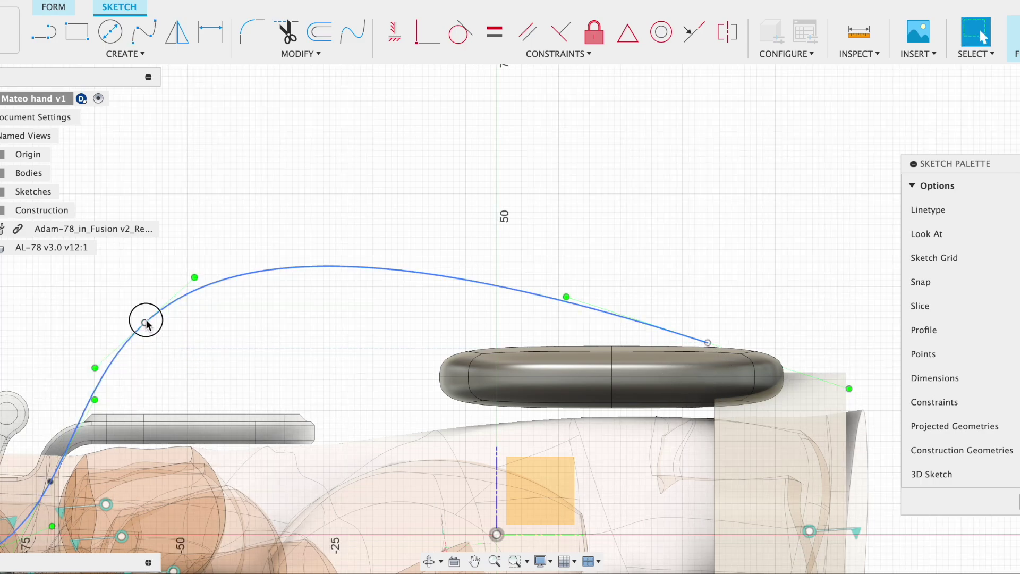
Lower the spline's fit point at the start of the arch slightly towards the finger and finish the sketch.
left_click_drag(146, 323, 131, 346)
mouse_move(104, 389)
middle_mouse_down("shift")
mouse_move(463, 410)
mouse_move(597, 382)
mouse_move(228, 175)
middle_mouse_up("shift")
left_click(1015, 32)
Create a T-spline pipe along the arched spline with a global diameter of 1 mm.
left_click(122, 53)
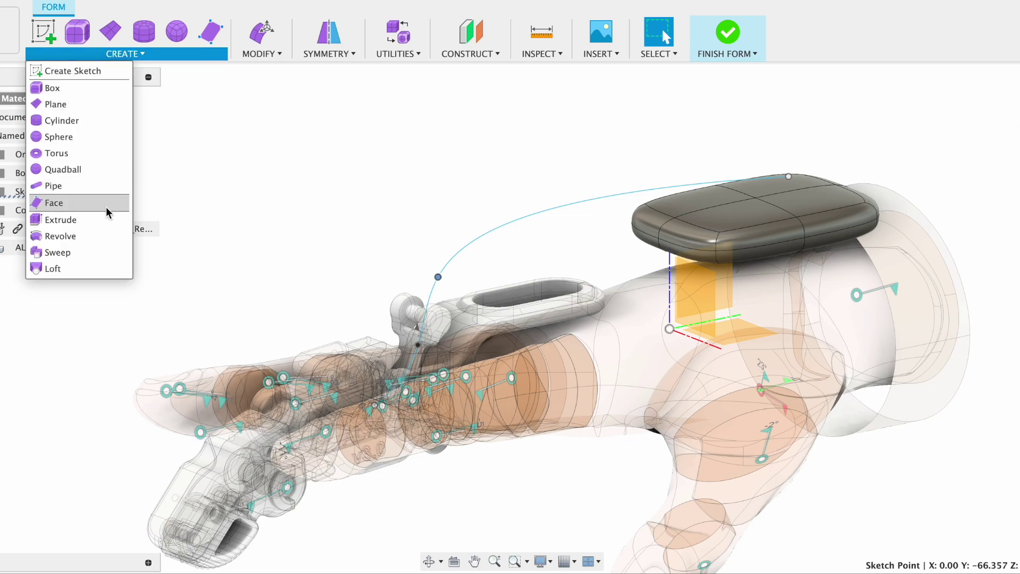
left_click(50, 185)
left_click(553, 220)
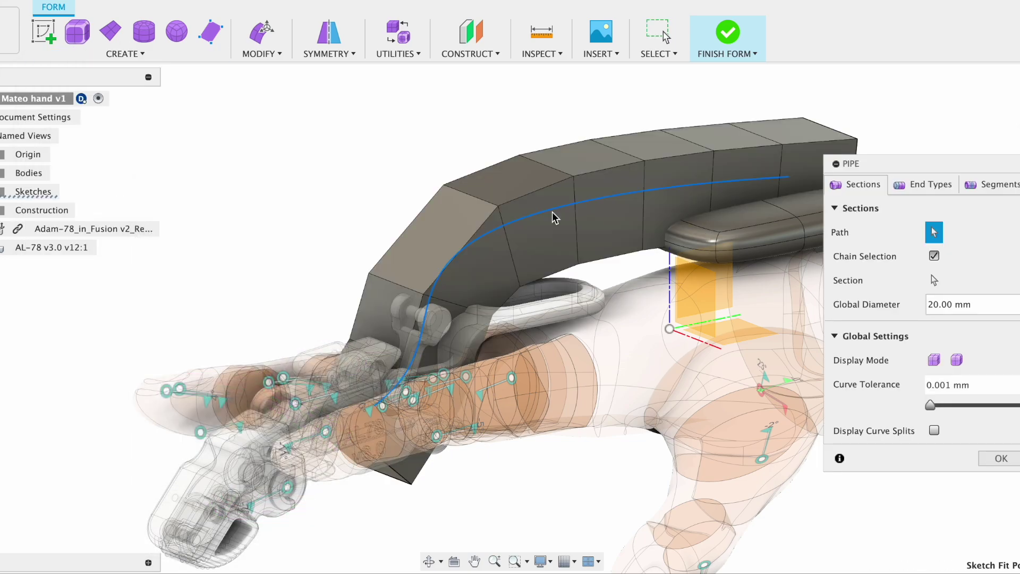
double_click(991, 307)
type("1")
type("2")
left_click_drag(968, 310, 854, 305)
type("1")
key("Return")
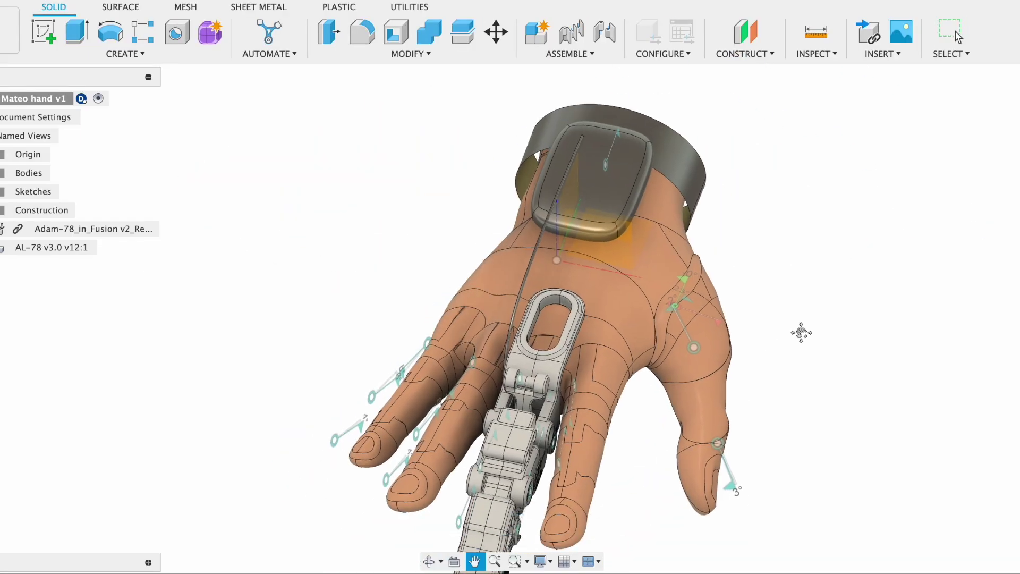
Move the whole spline sideways so it runs over the middle of the prosthetic finger.
middle_click_drag(799, 332, 833, 333, "shift")
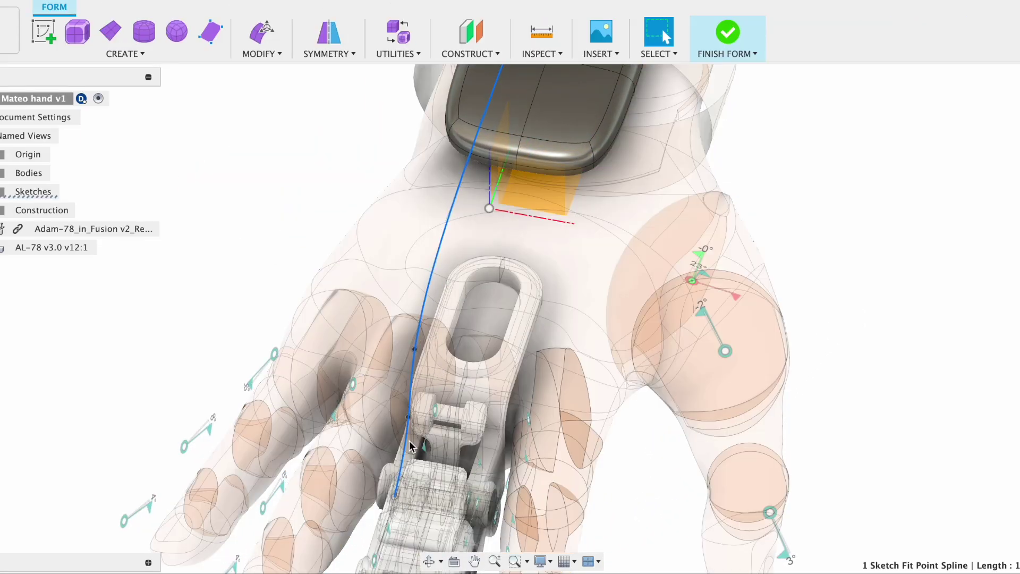
right_click(411, 447)
left_click(351, 466)
middle_click_drag(480, 391, 505, 443, "shift")
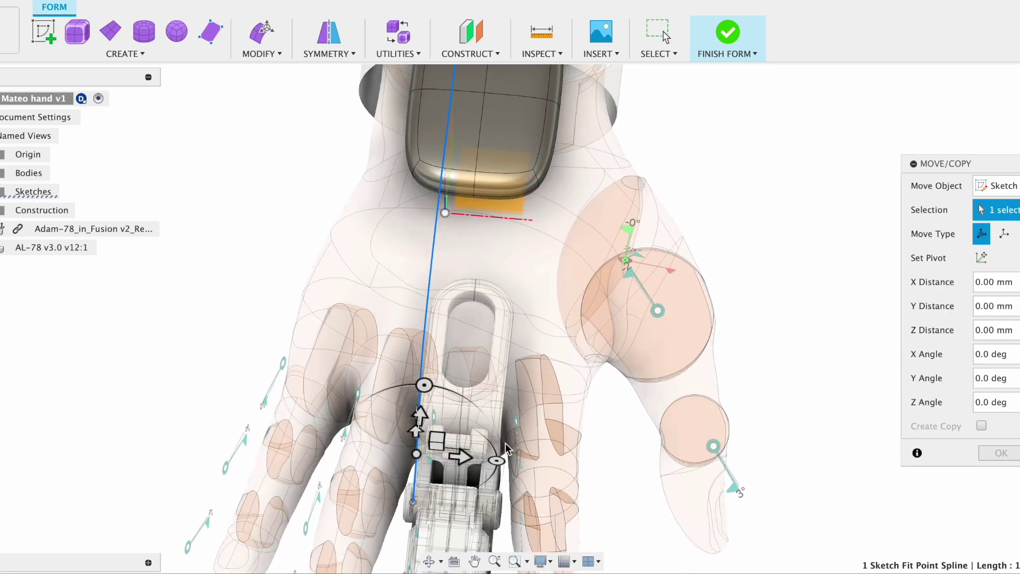
left_click_drag(484, 465, 503, 467)
scroll(591, 429, "down", 3)
left_click(1002, 453)
scroll(534, 152, "up", 3)
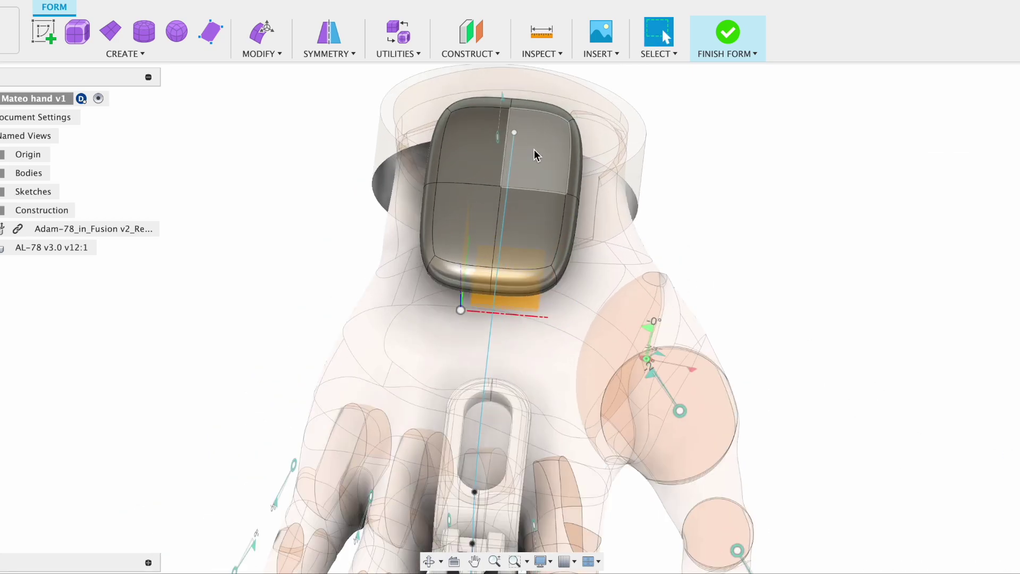
Move the spline's end point on the wrist box by -5 mm in Z to centre it on the box.
right_click(520, 132)
left_click(457, 153)
left_click_drag(555, 134, 533, 135)
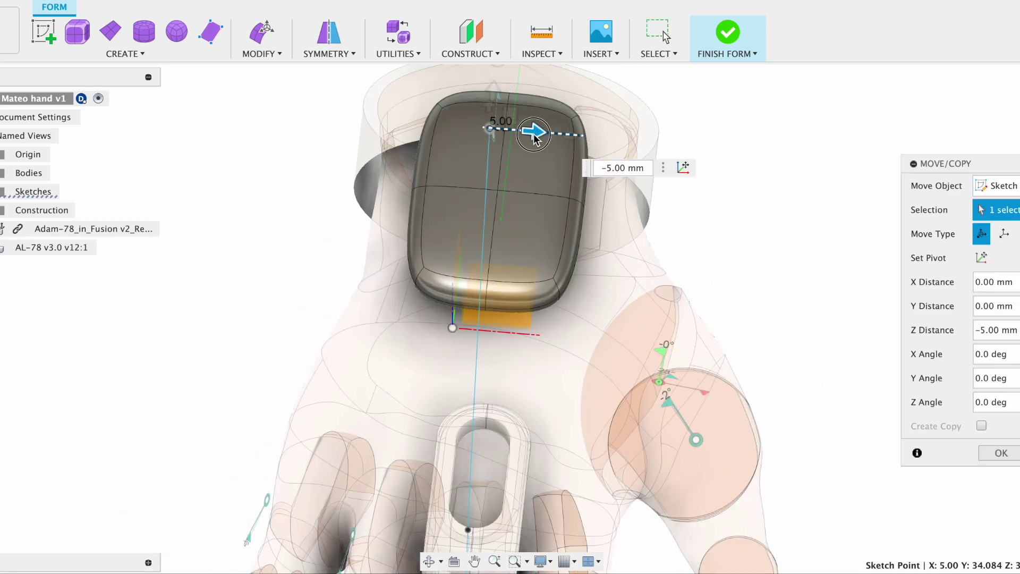
left_click(1001, 453)
scroll(765, 419, "down", 2)
middle_click_drag(765, 420, 577, 208, "shift")
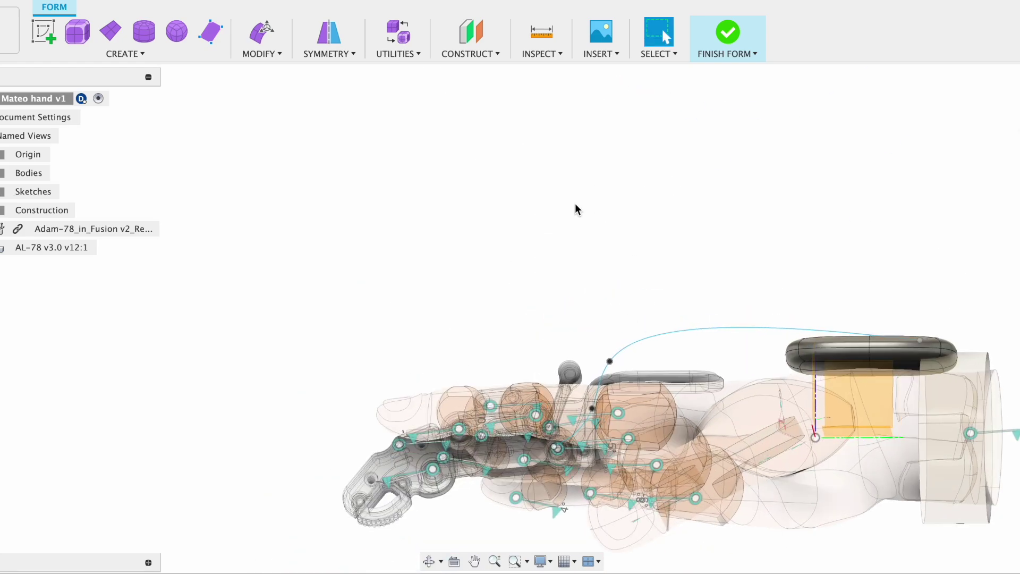
Create a thin T-spline pipe along the repositioned spline and finish the form.
left_click(128, 54)
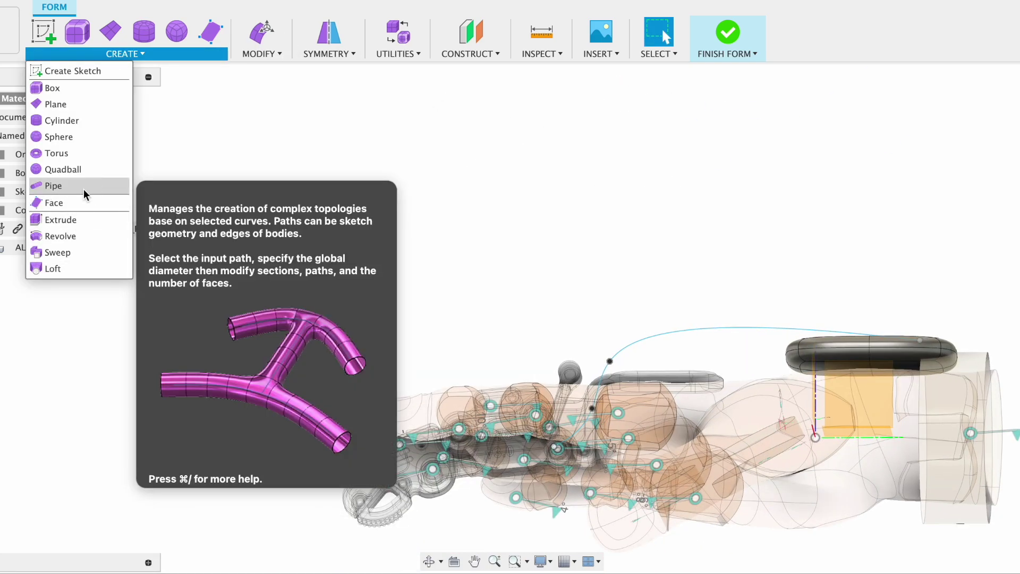
left_click(54, 185)
left_click(1002, 458)
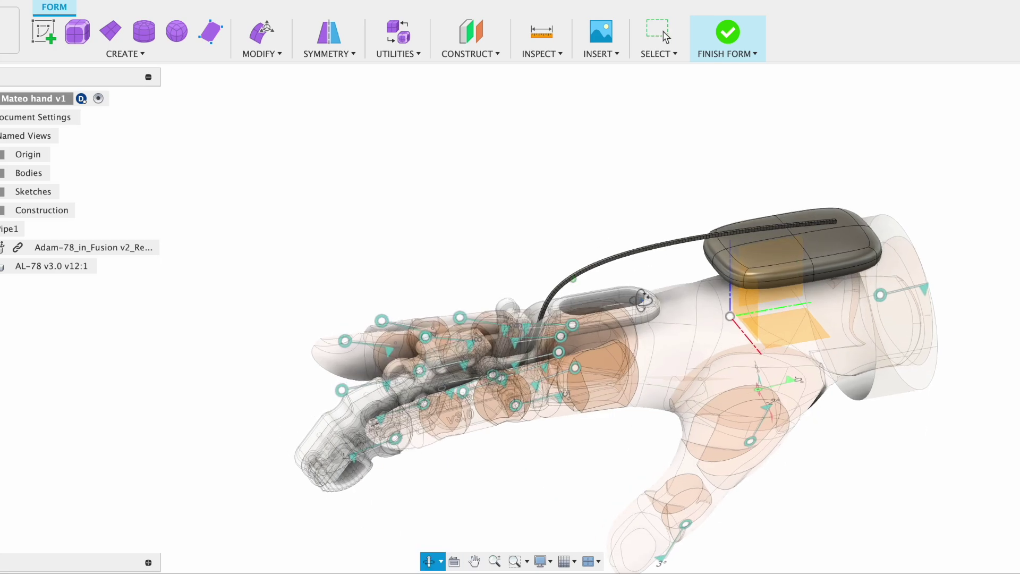
left_click(727, 33)
Apply a white appearance to the wrist box and a black appearance to the wristband.
key("a")
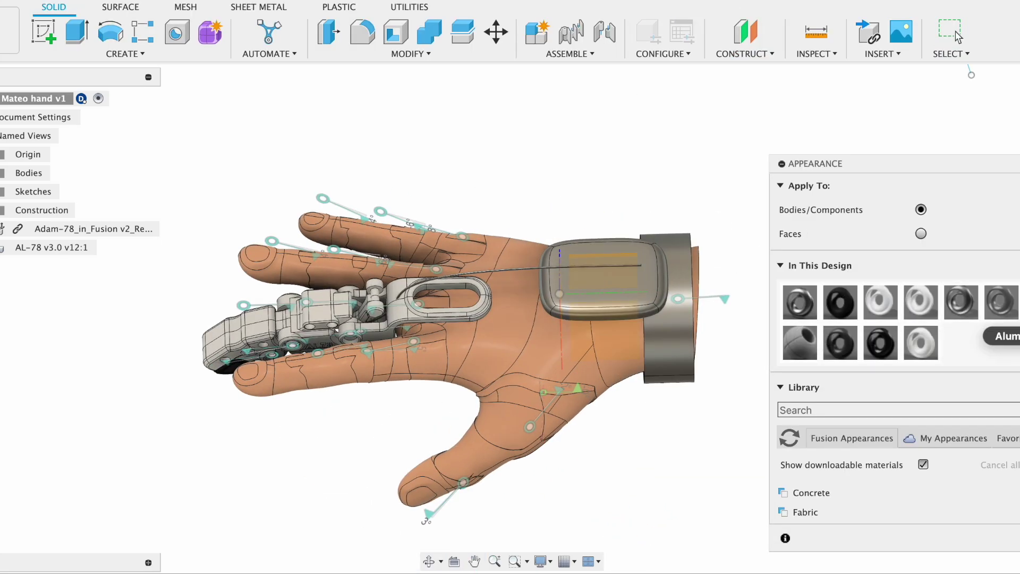
left_click_drag(628, 296, 628, 295)
left_click_drag(674, 349, 674, 350)
key("Escape")
middle_click_drag(754, 411, 866, 244, "shift")
Switch to the Render workspace and look over the hand from the palm side.
left_click(7, 30)
left_click(29, 128)
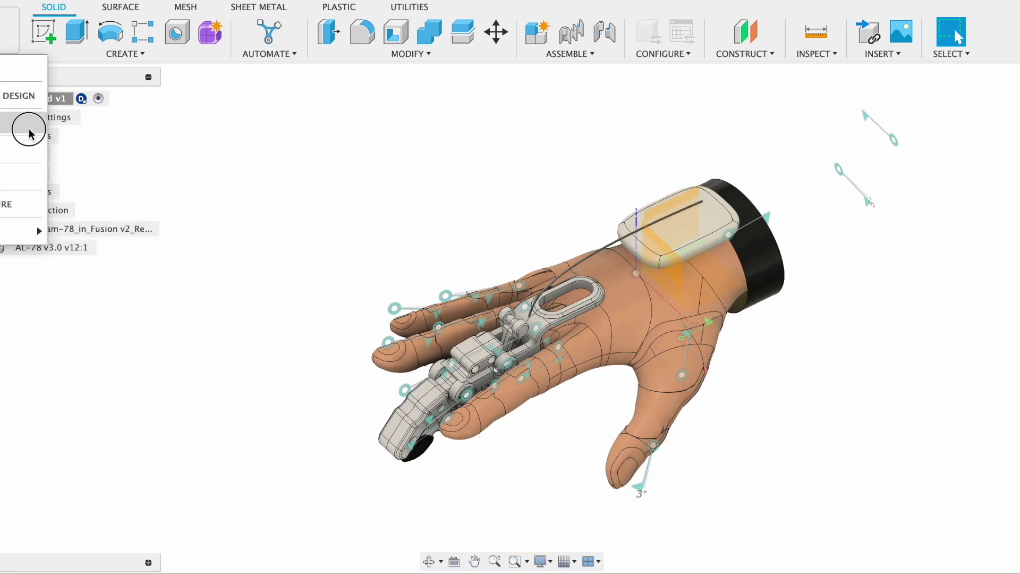
middle_click_drag(451, 420, 482, 325, "shift")
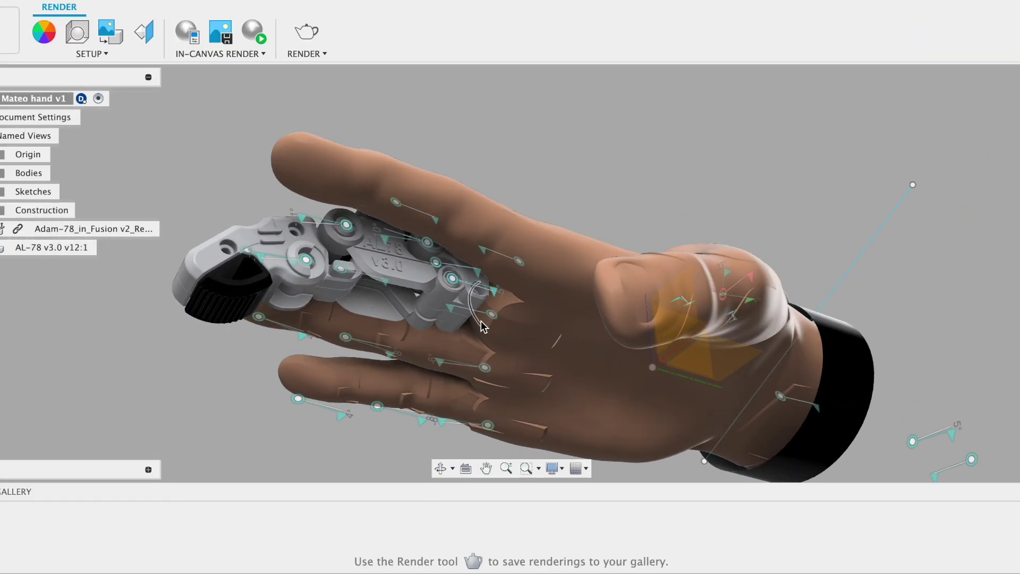
middle_click_drag(570, 344, 541, 262, "shift")
Bend the prosthetic finger down to 85° by driving its base knuckle joint.
scroll(540, 262, "up", 5)
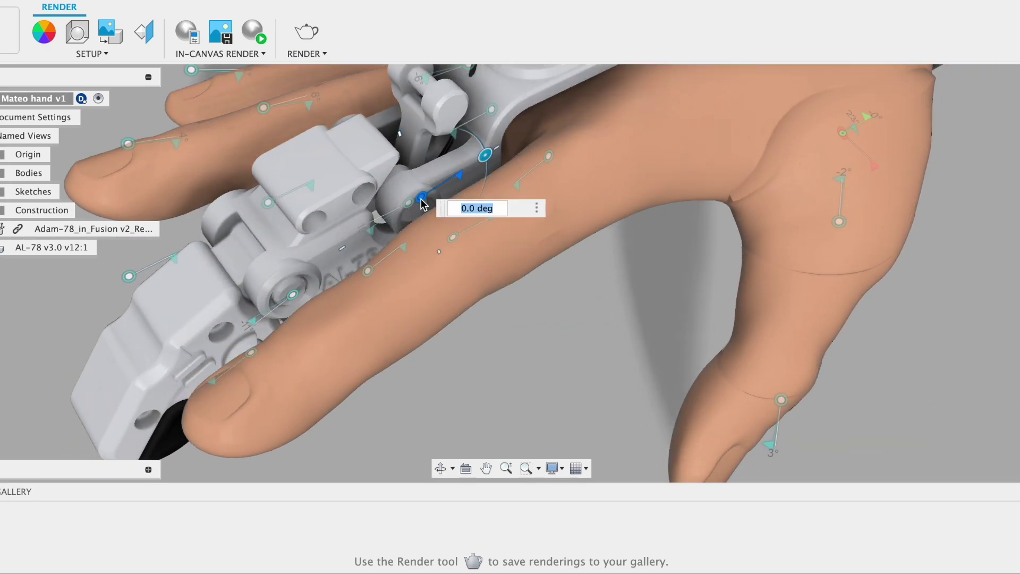
left_click_drag(422, 203, 436, 215)
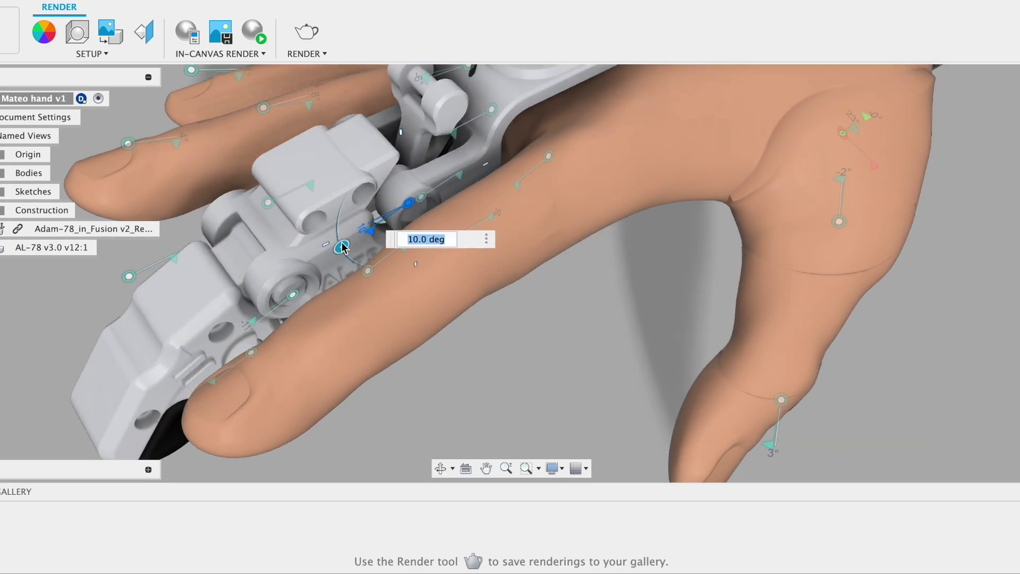
left_click_drag(342, 247, 473, 301)
scroll(491, 303, "down", 4)
middle_click_drag(502, 308, 534, 287, "shift")
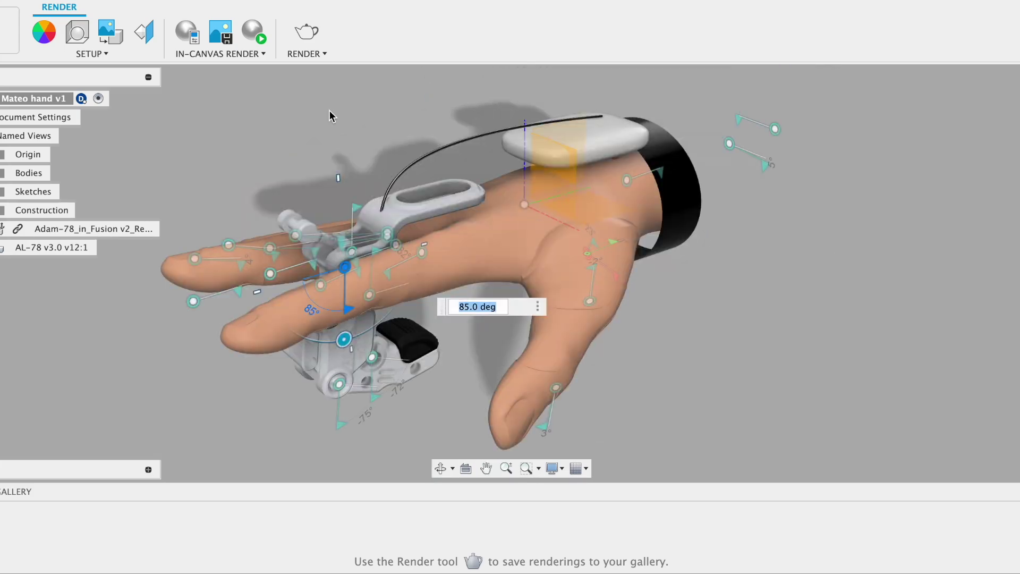
Preview the bent finger pose with an in-canvas render, then stop the render and view the whole hand.
scroll(623, 260, "up", 2)
middle_click_drag(623, 260, 659, 242)
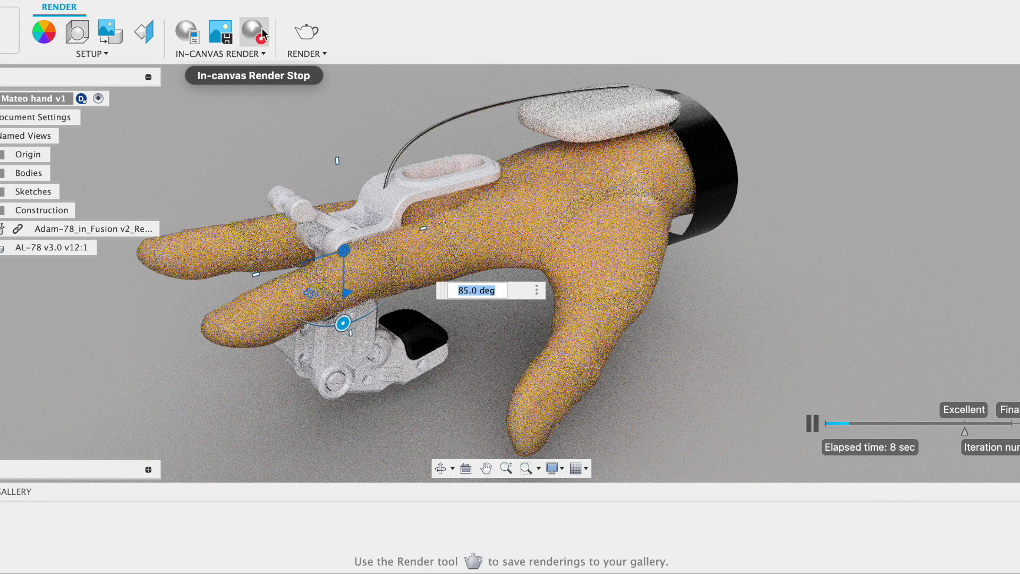
left_click(245, 31)
middle_click_drag(553, 276, 584, 276, "shift")
scroll(584, 276, "down", 3)
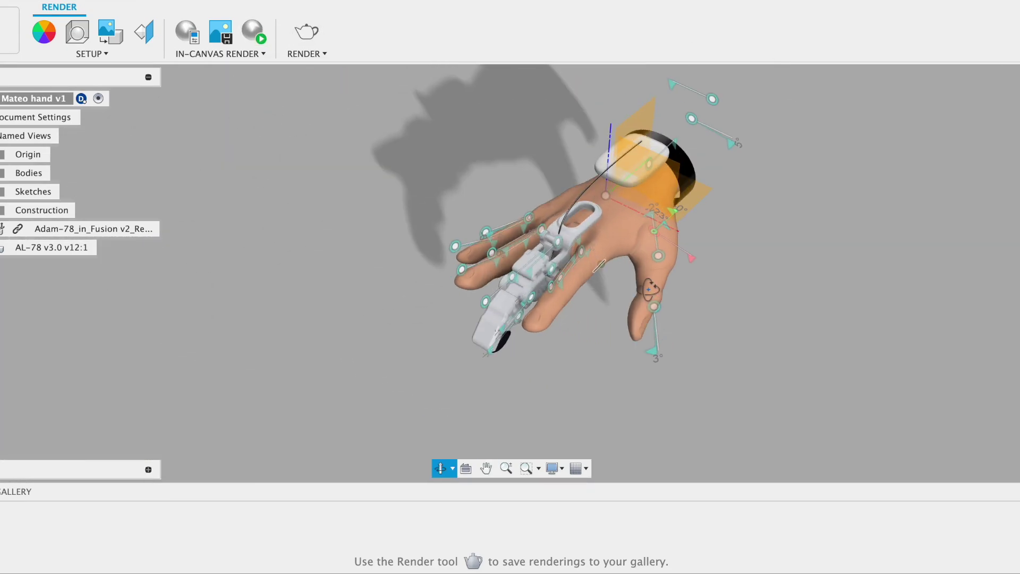